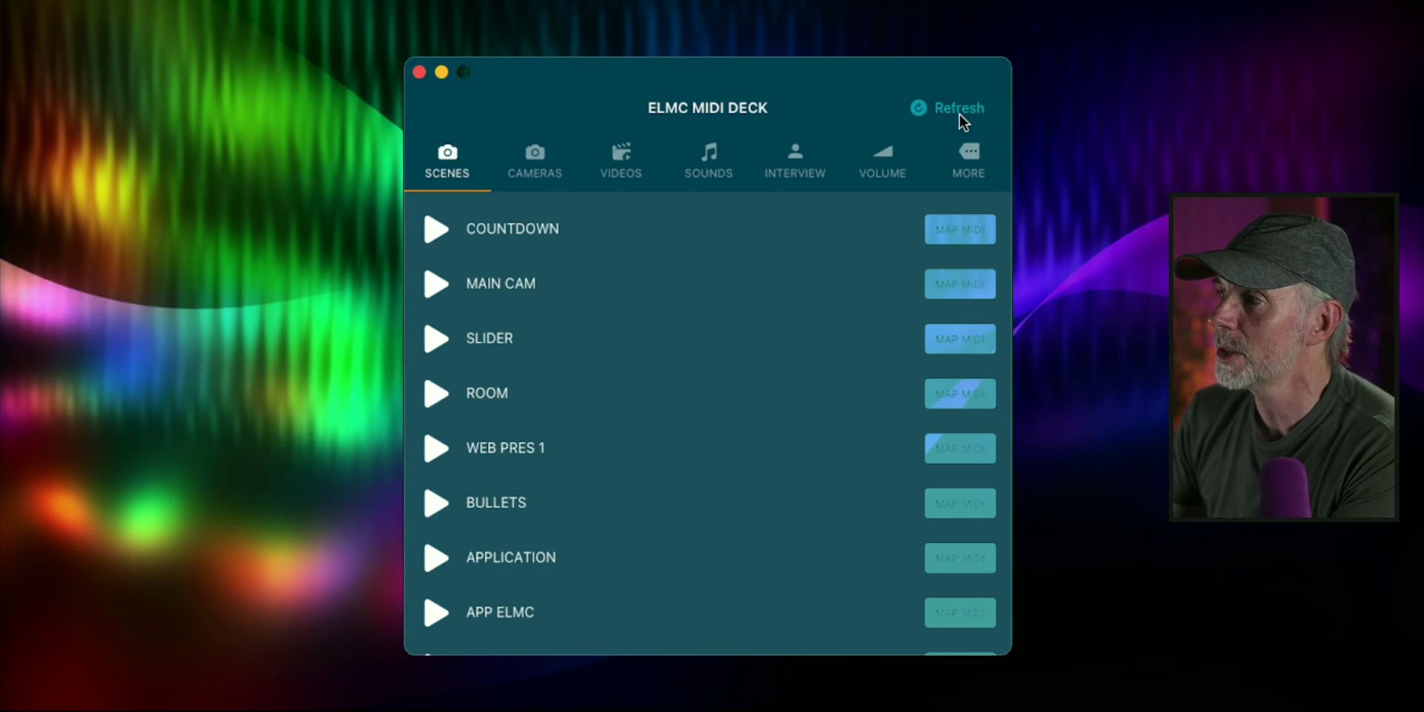
Step: Scroll through ELMC MIDI Deck's Scenes list, from COUNTDOWN to APP ELMC
scroll(732, 293, down, 3)
scroll(732, 293, up, 3)
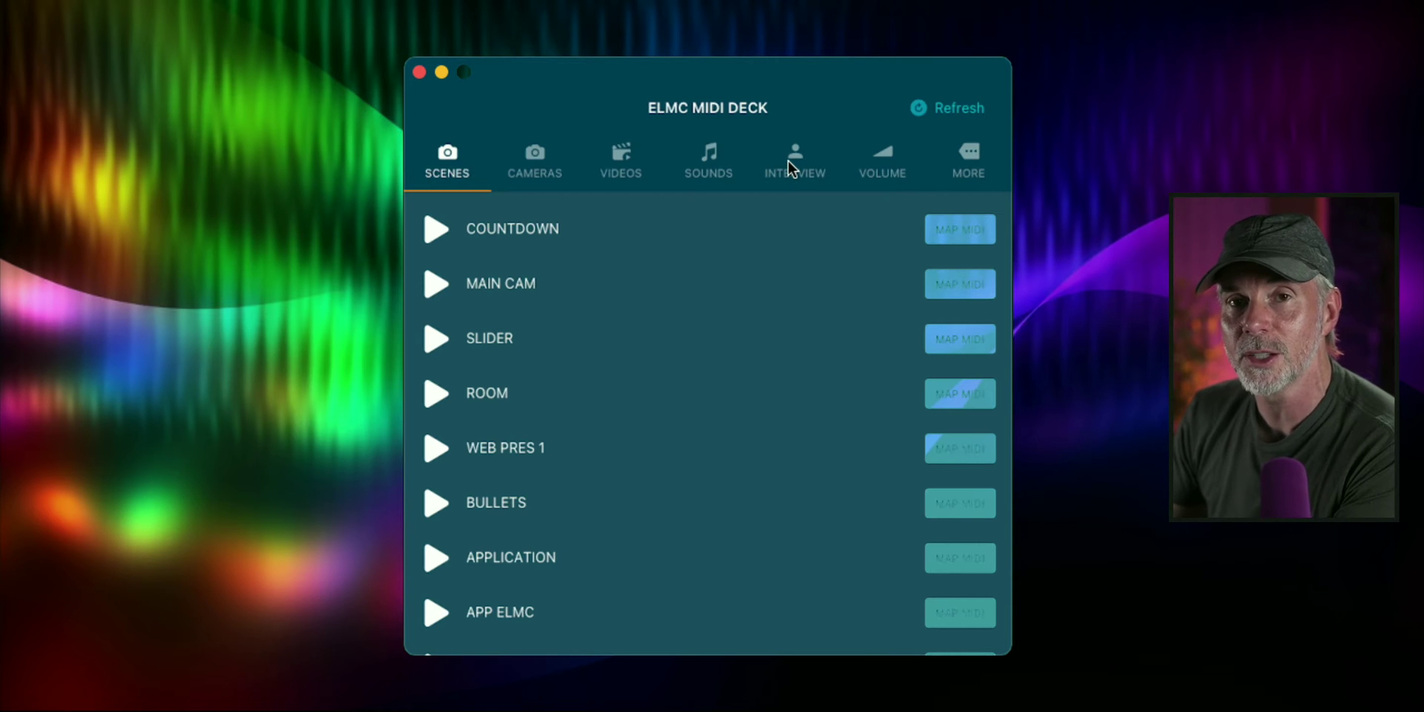
Step: Browse ELMC MIDI Deck's Cameras, Videos, Sounds, Interview and Volume mapping pages
click(535, 158)
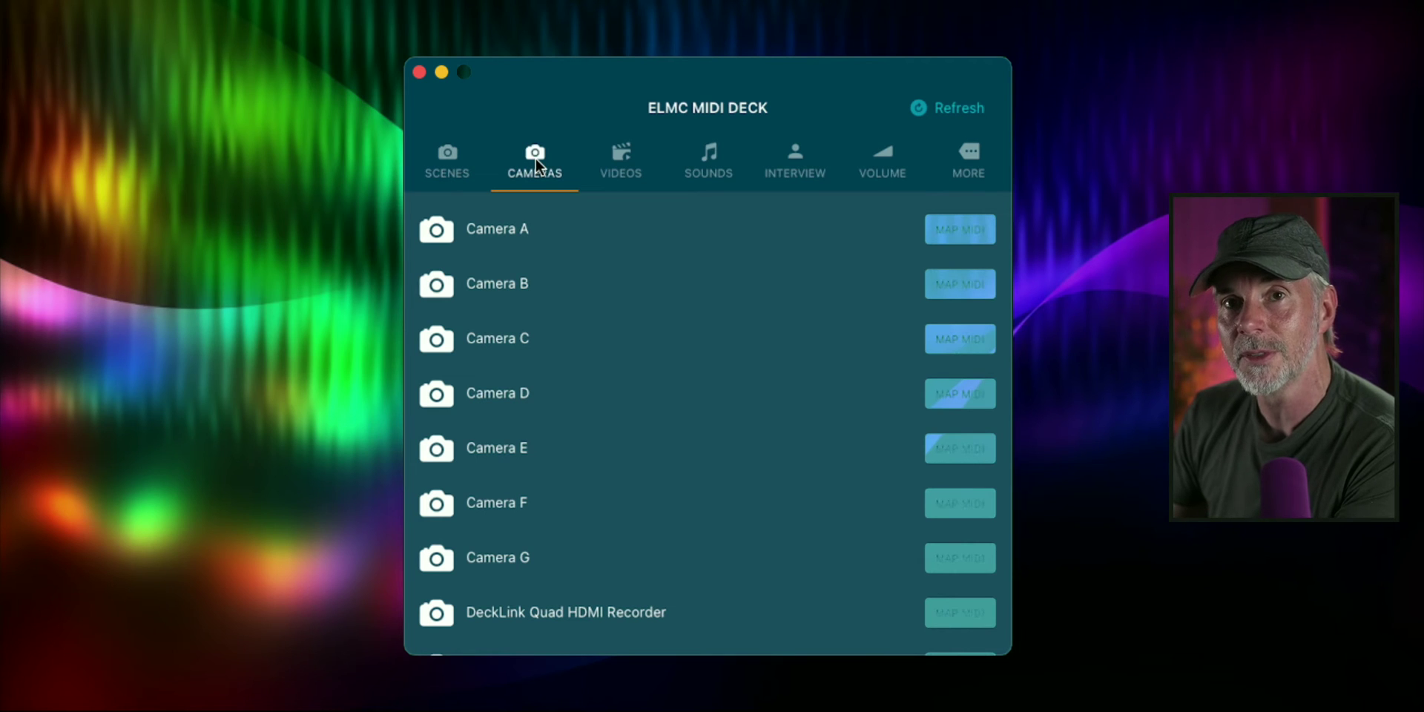
click(618, 158)
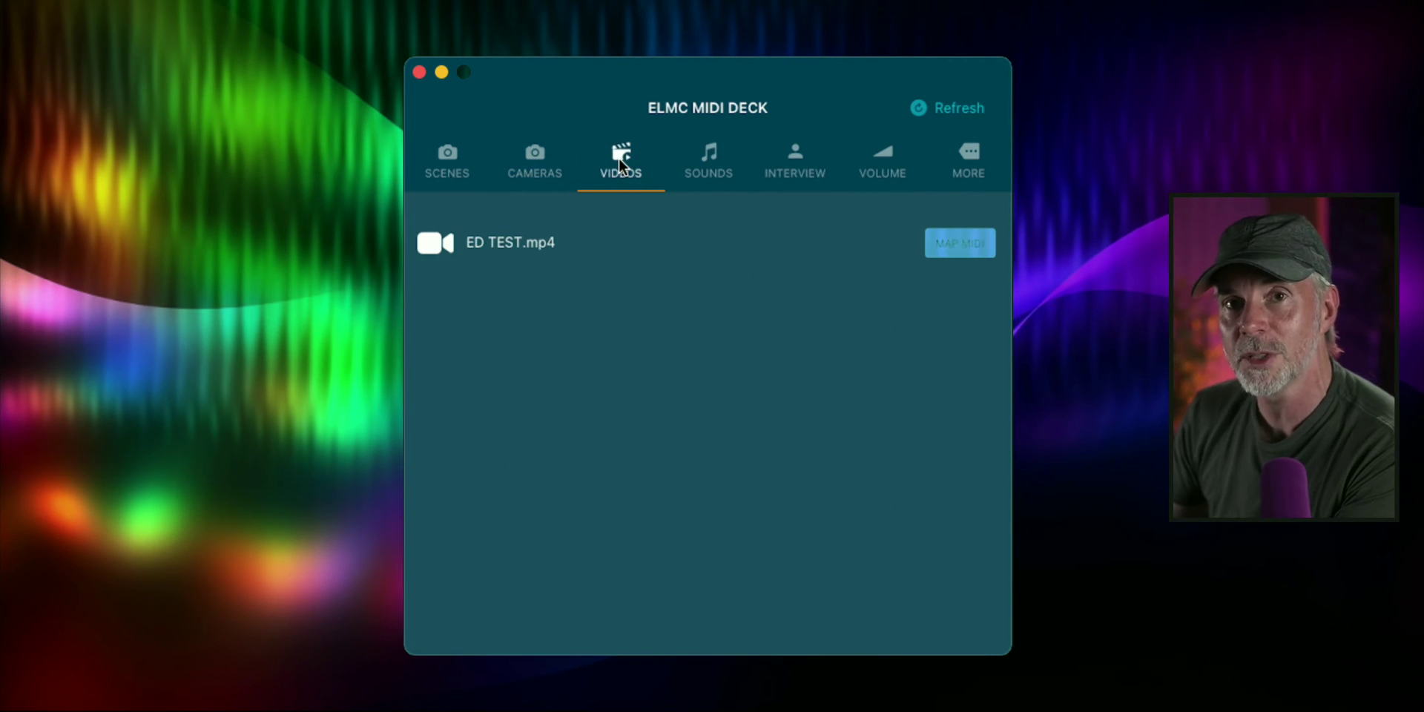
click(706, 160)
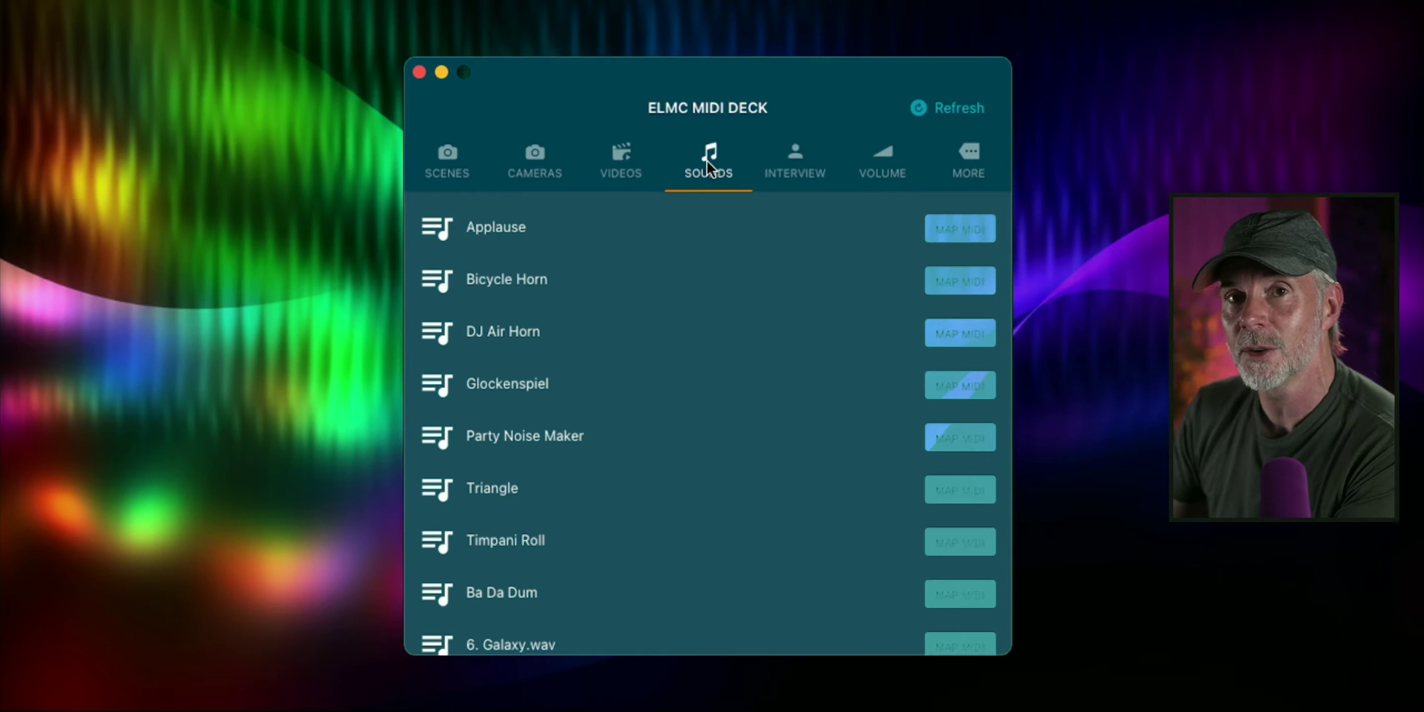
click(789, 158)
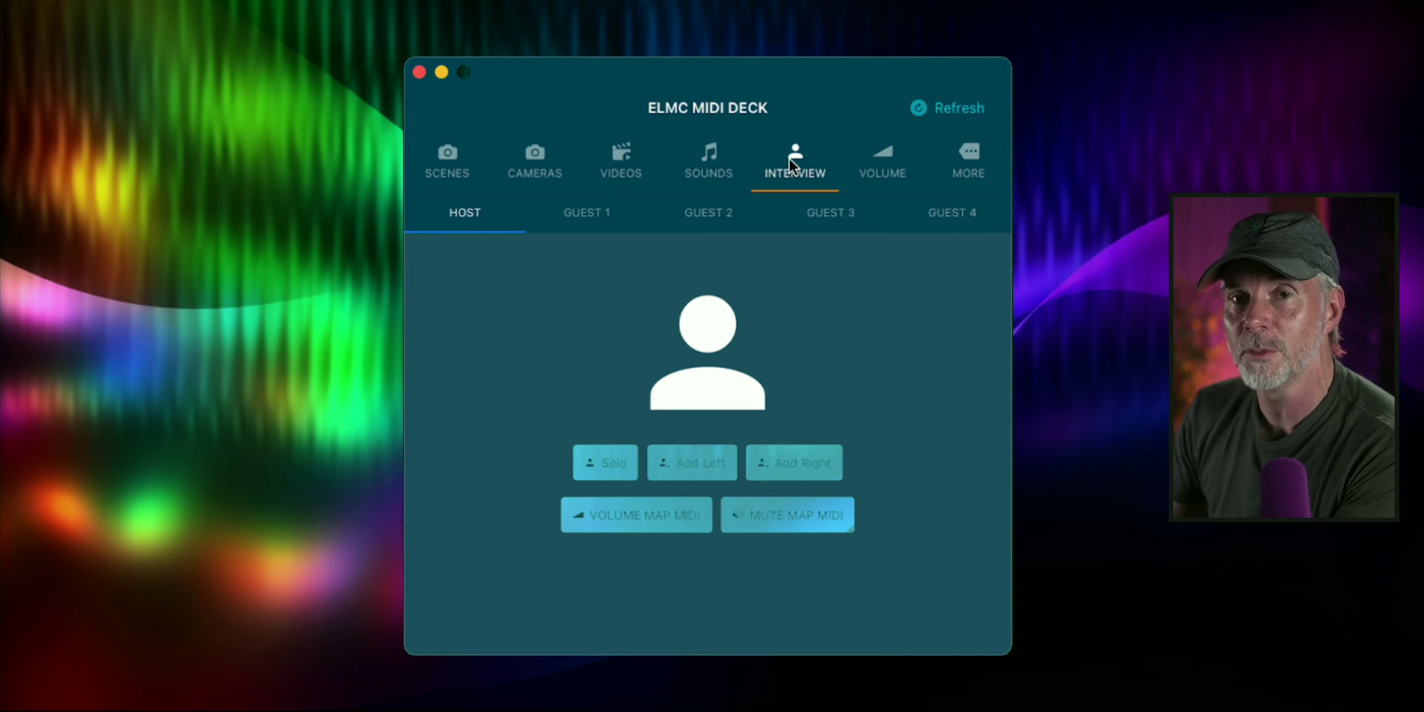
click(885, 157)
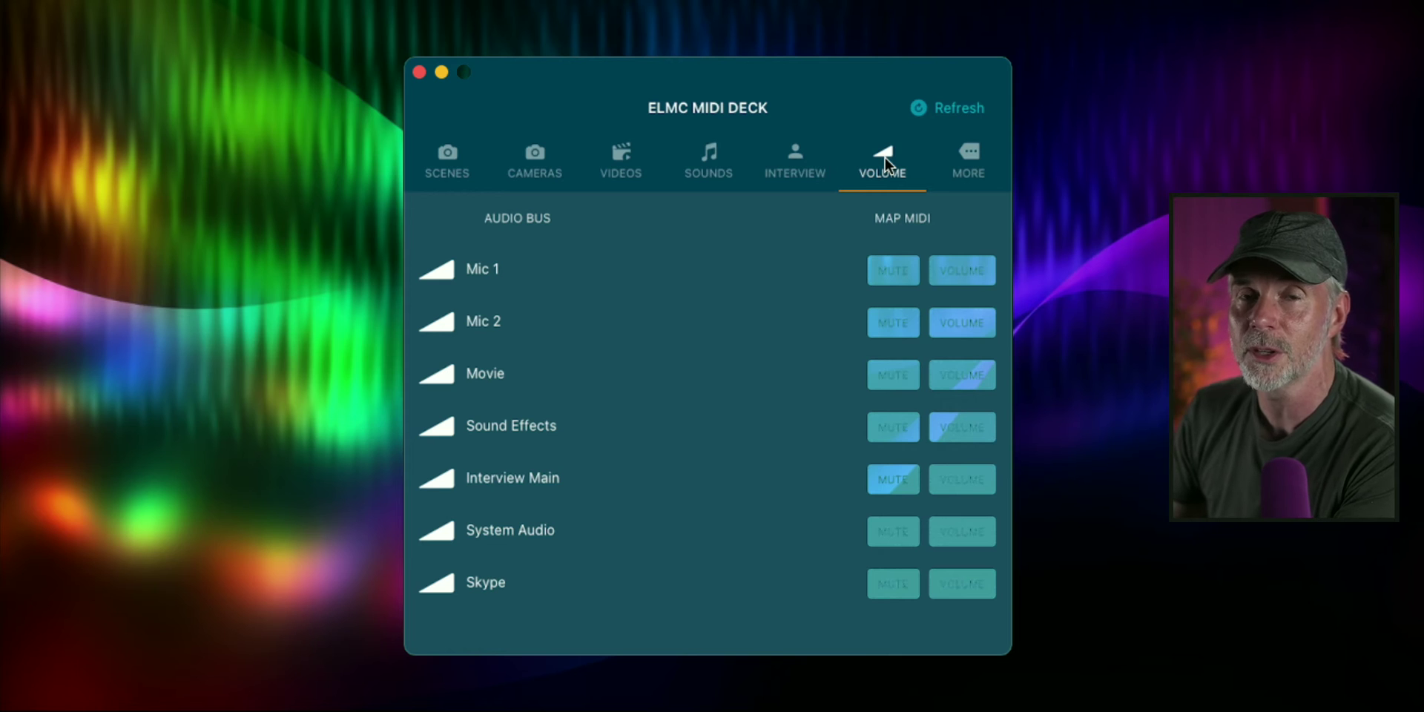
Step: View the More tab's remaining Ecamm actions, then return to the Scenes list
click(965, 157)
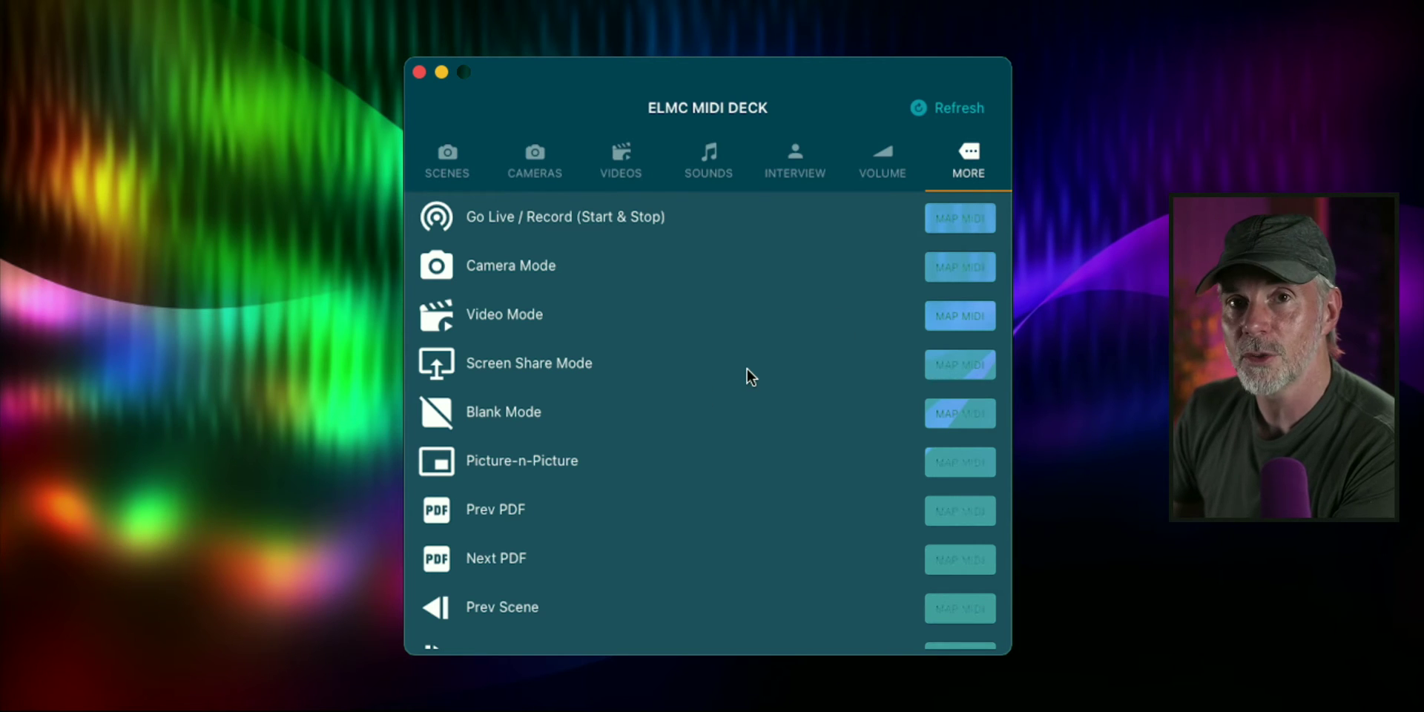
click(451, 160)
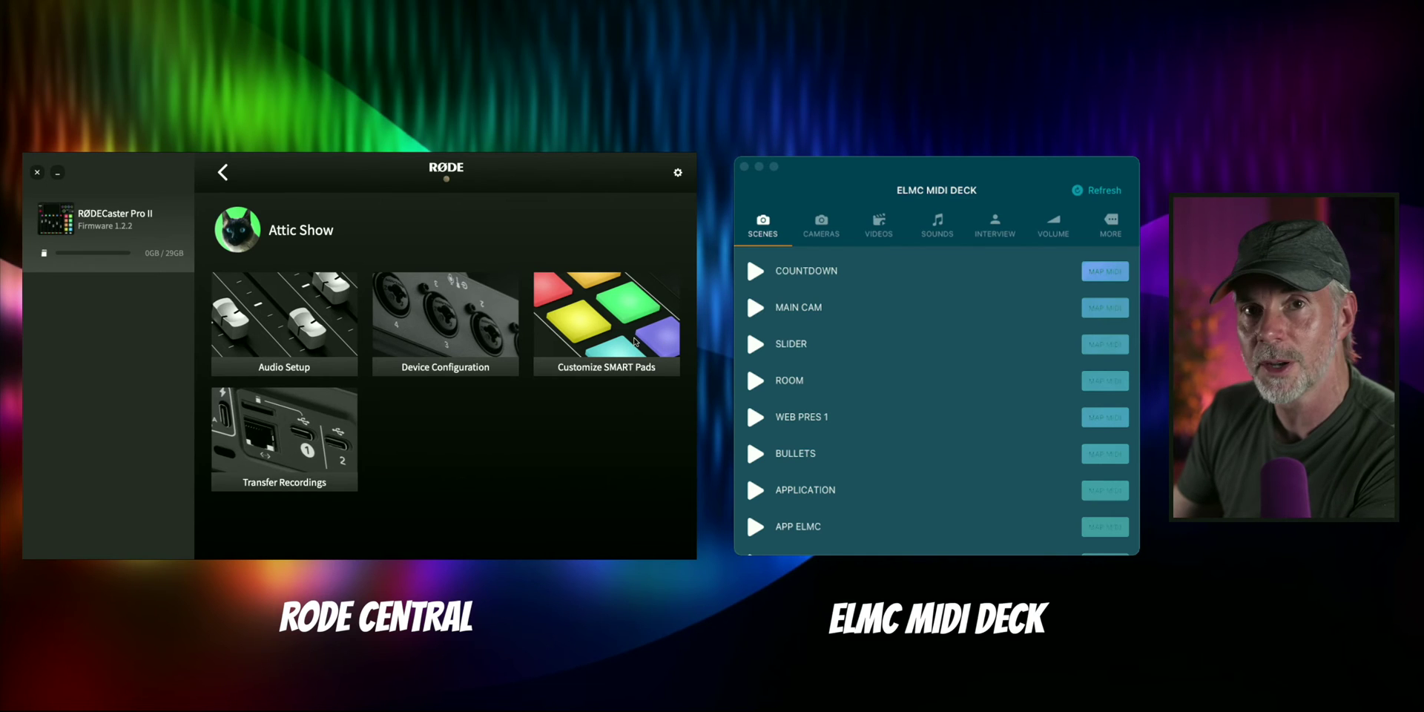
Step: Open the RØDECaster Pro II's SMART Pads customisation in RØDE Central
click(634, 341)
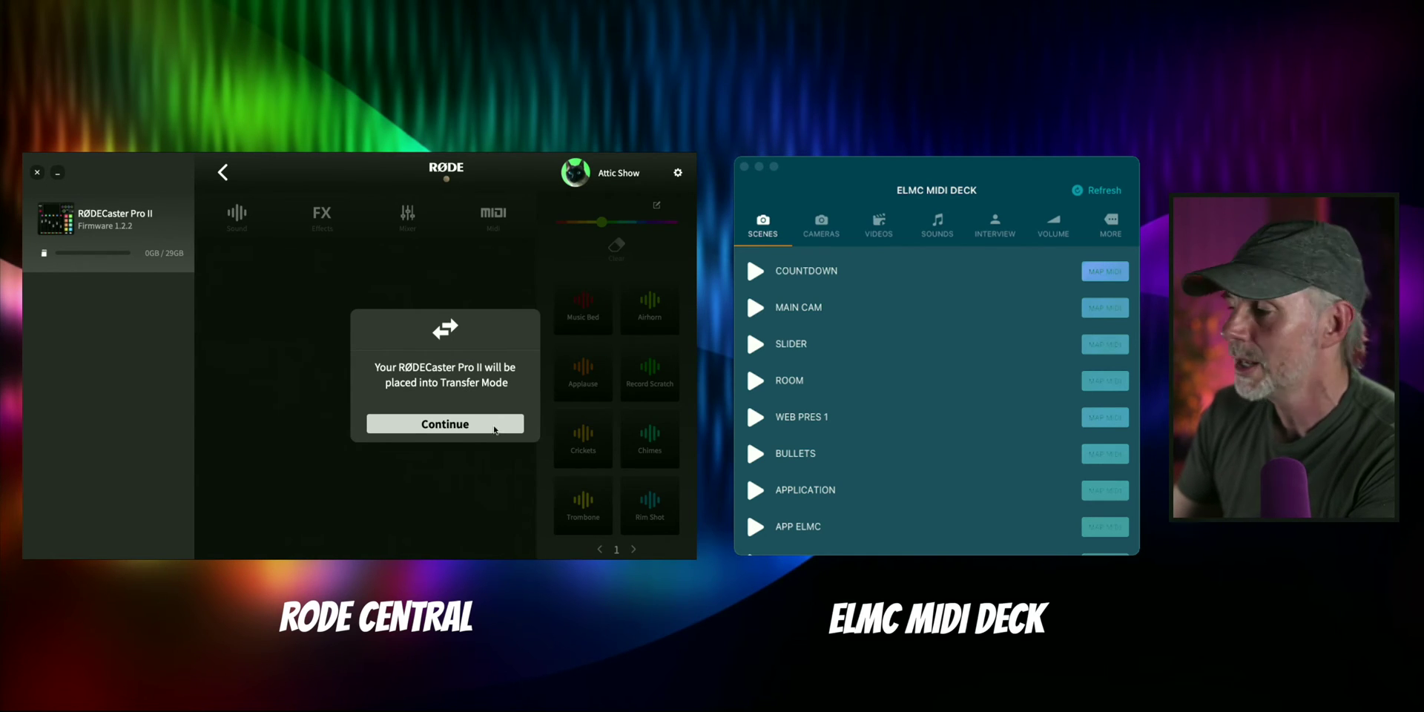
Step: Accept Transfer Mode and move to the empty pad bank 3
click(477, 428)
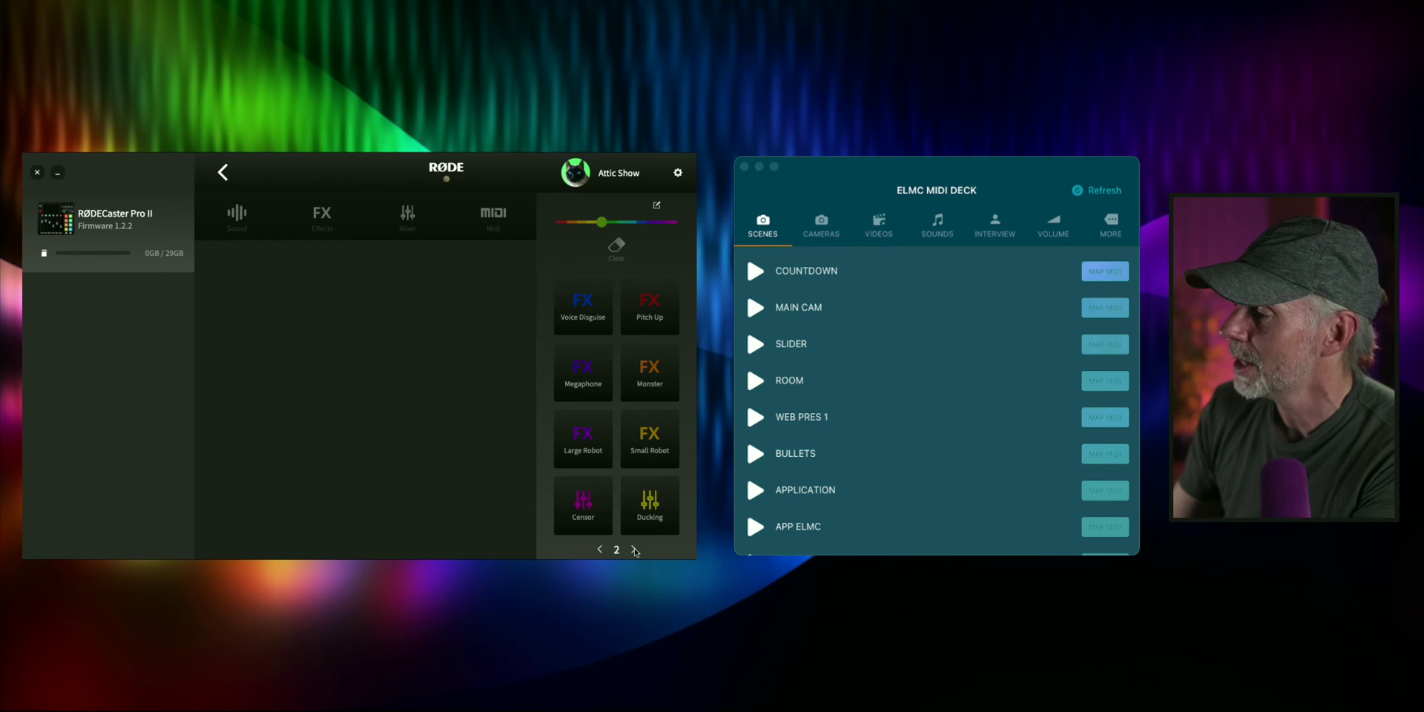
click(634, 550)
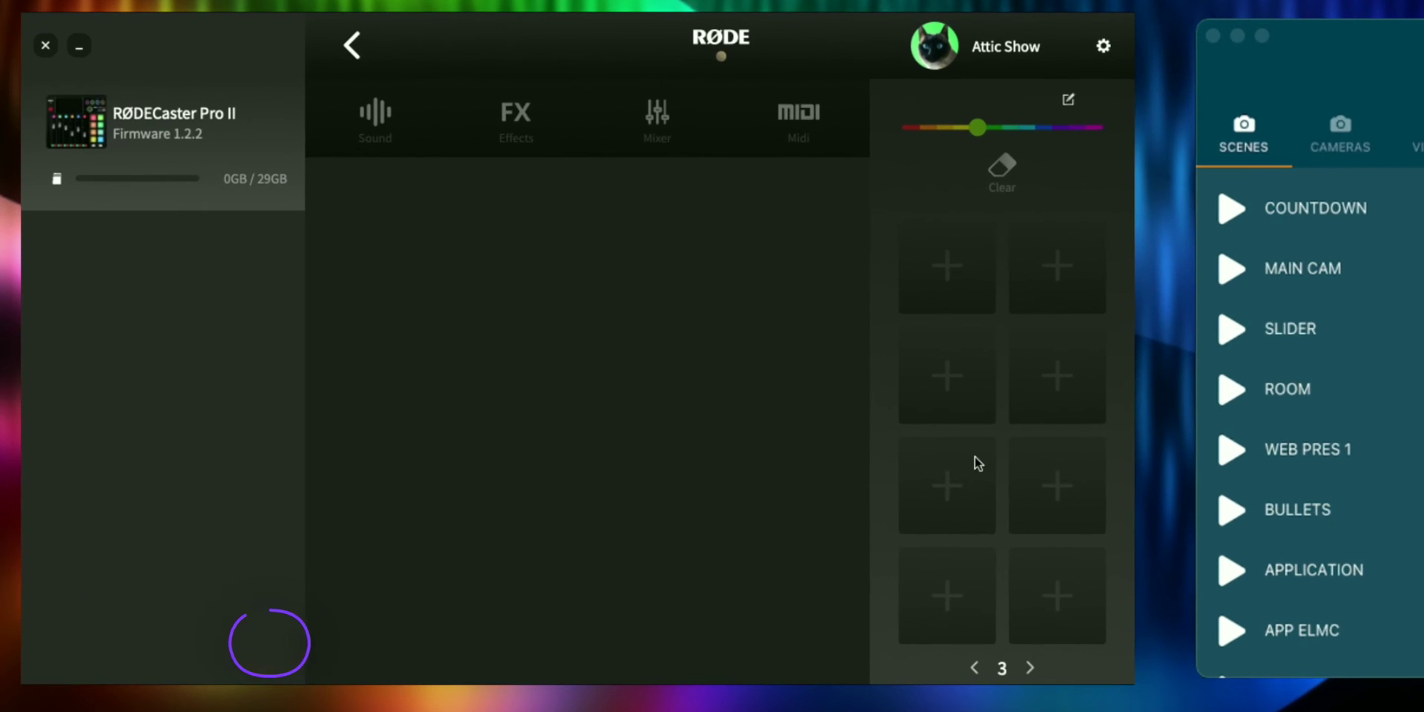
Step: Create a momentary MIDI pad, Trigger17, in bank 3's first slot with custom values
click(949, 283)
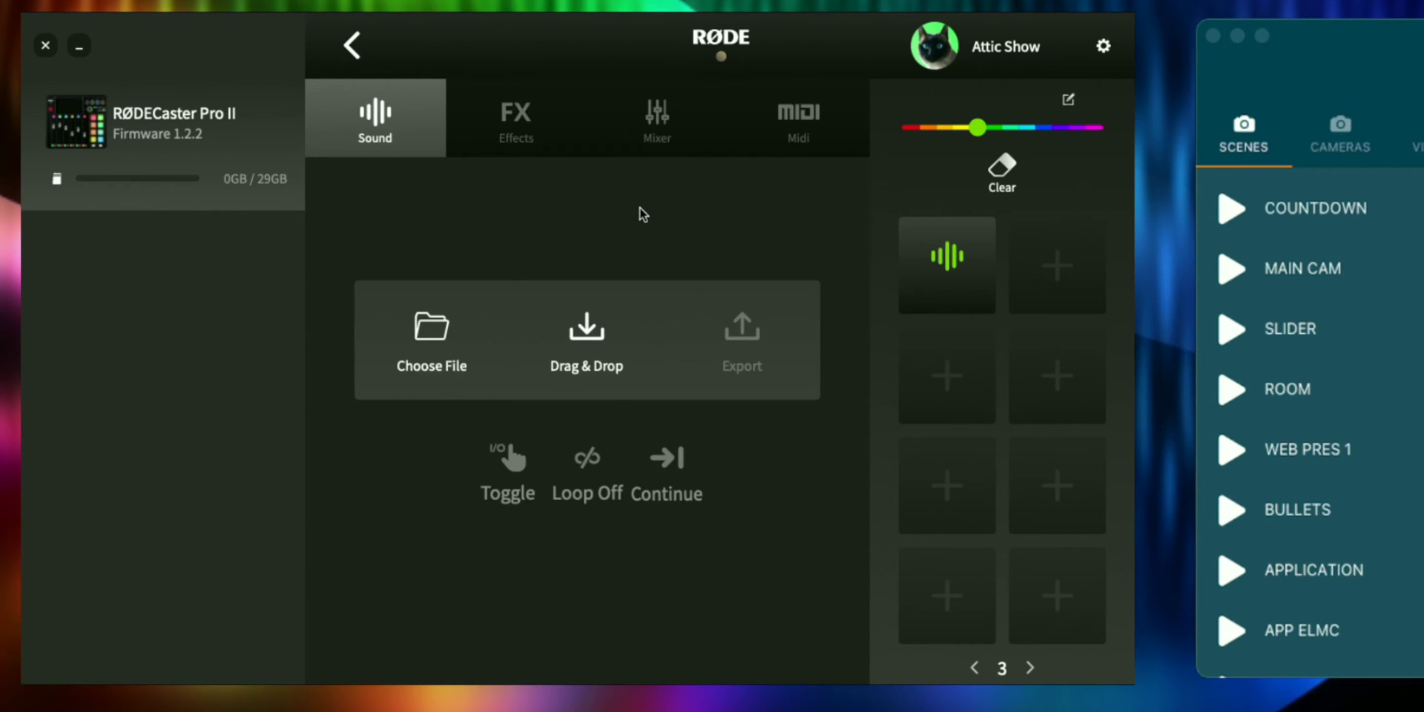
click(797, 123)
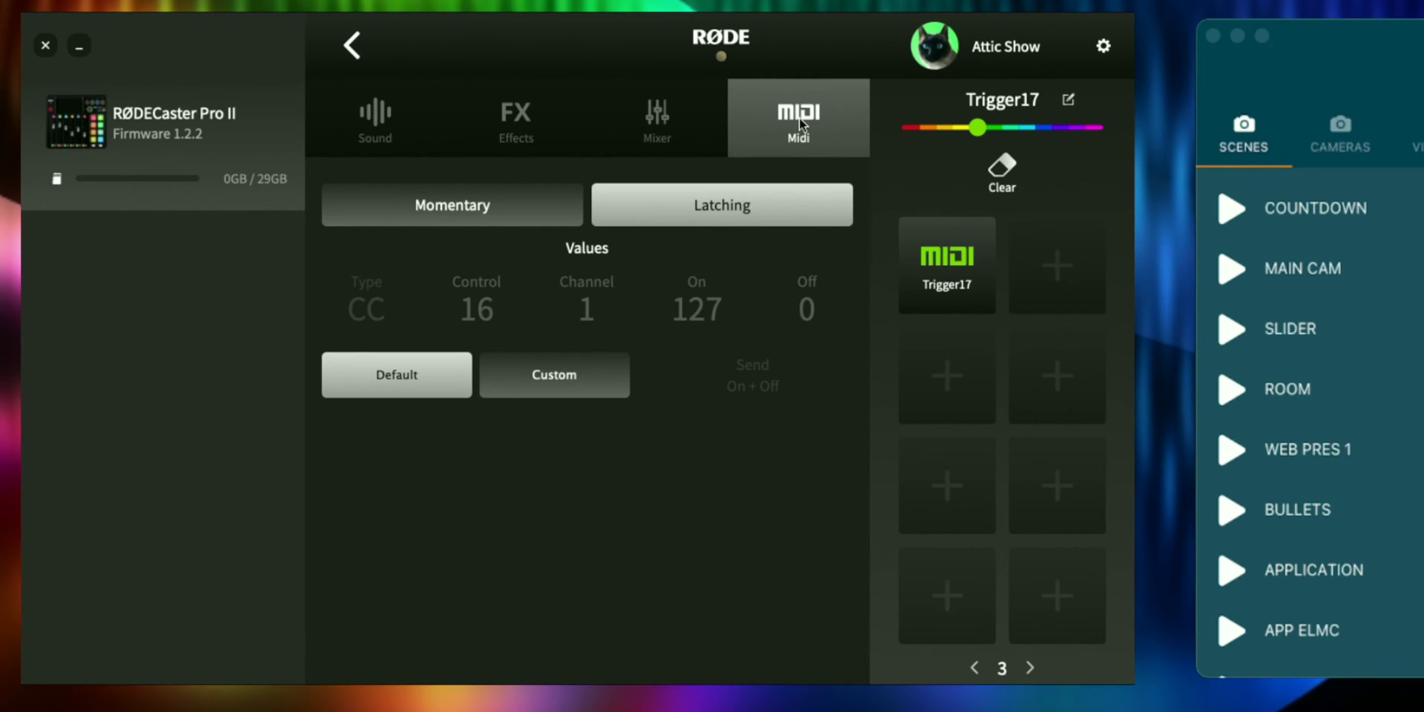
click(482, 207)
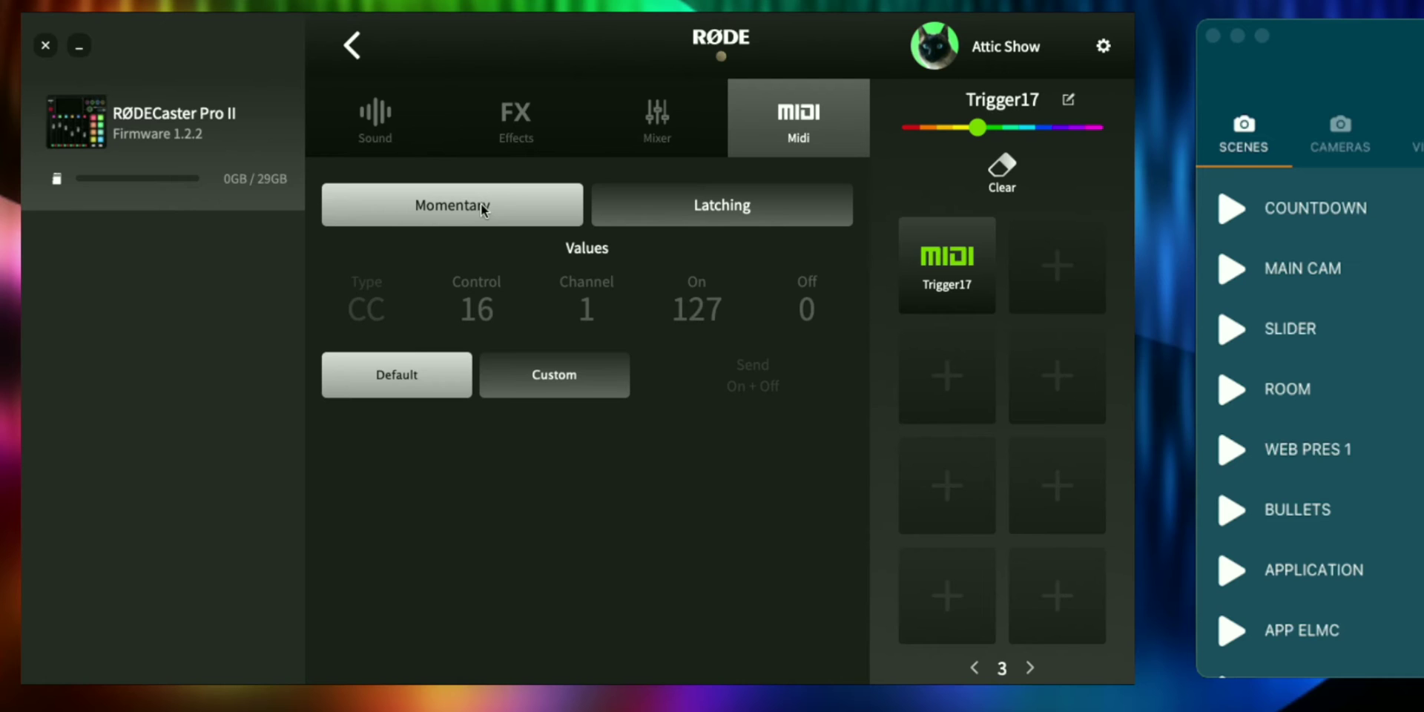
click(559, 384)
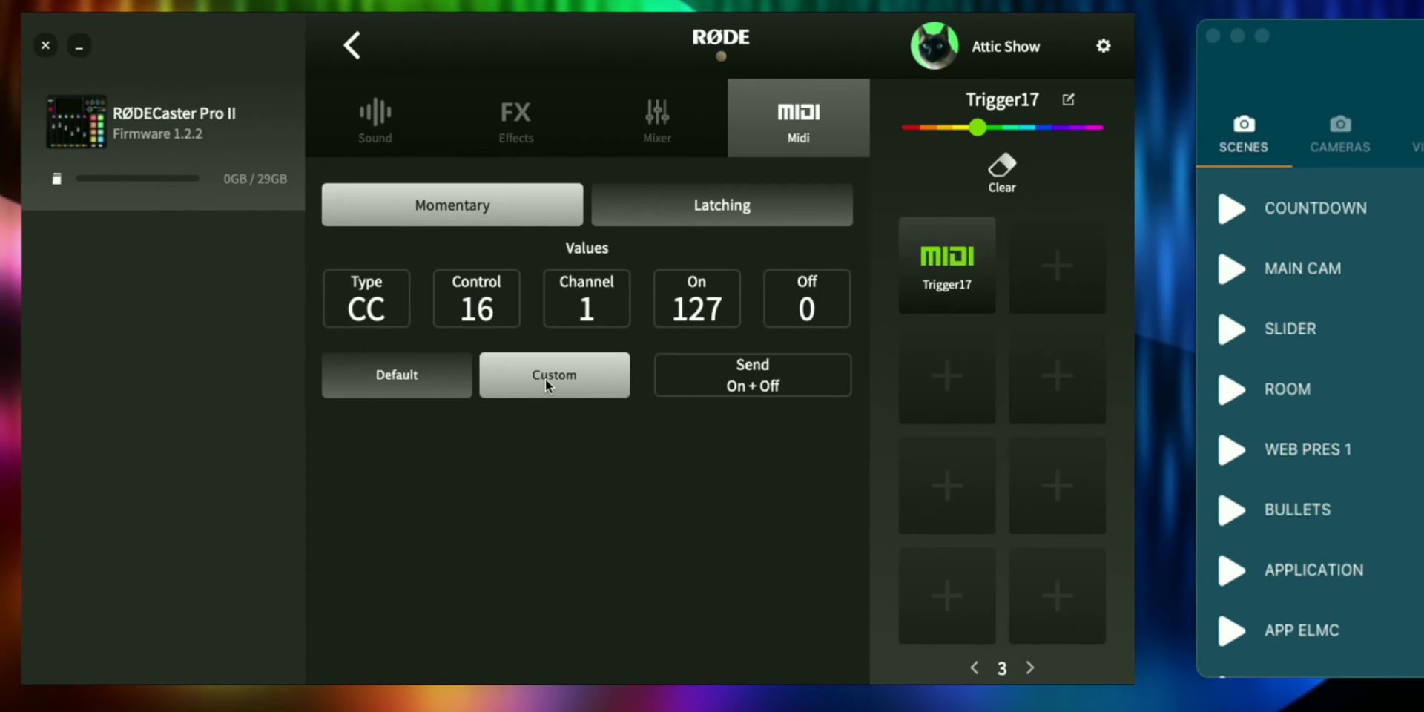
Step: Switch Trigger17's MIDI type to Note, sending note 0 on channel 1
click(377, 311)
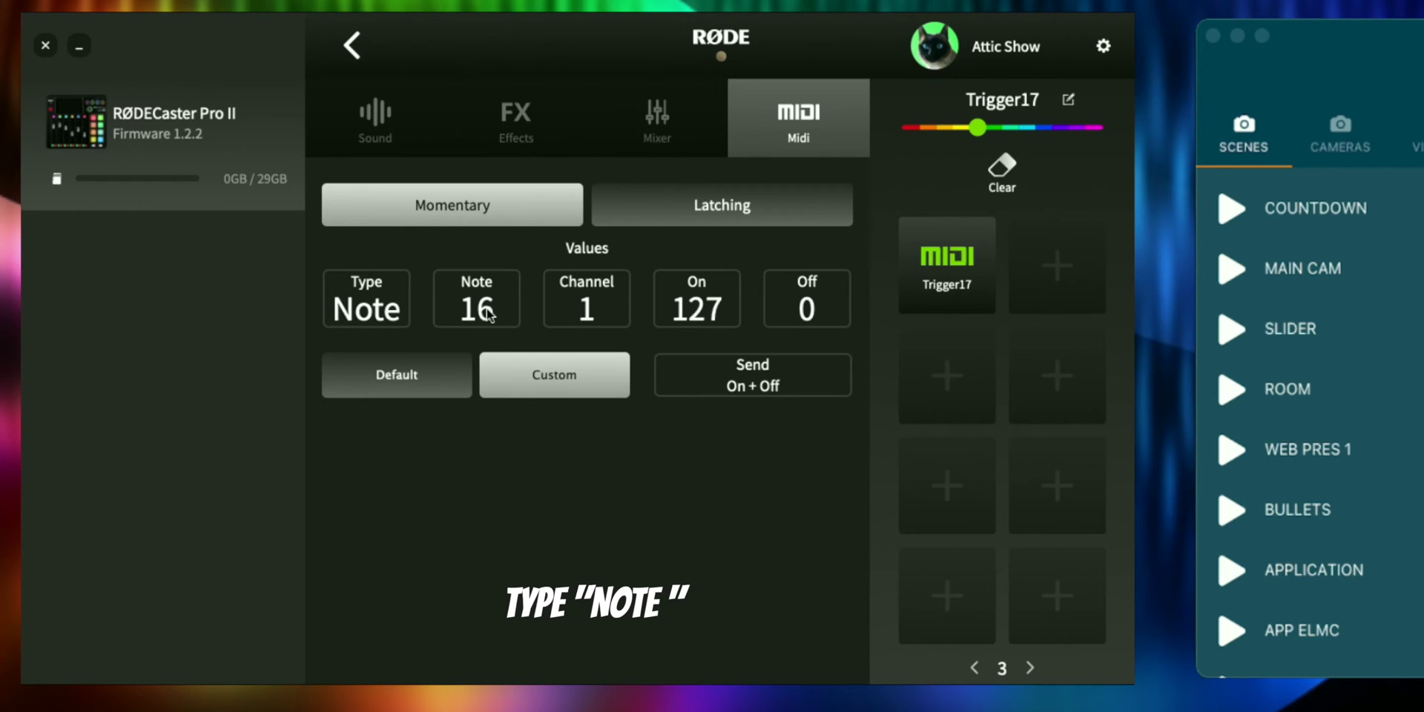
scroll(488, 313, up, 20)
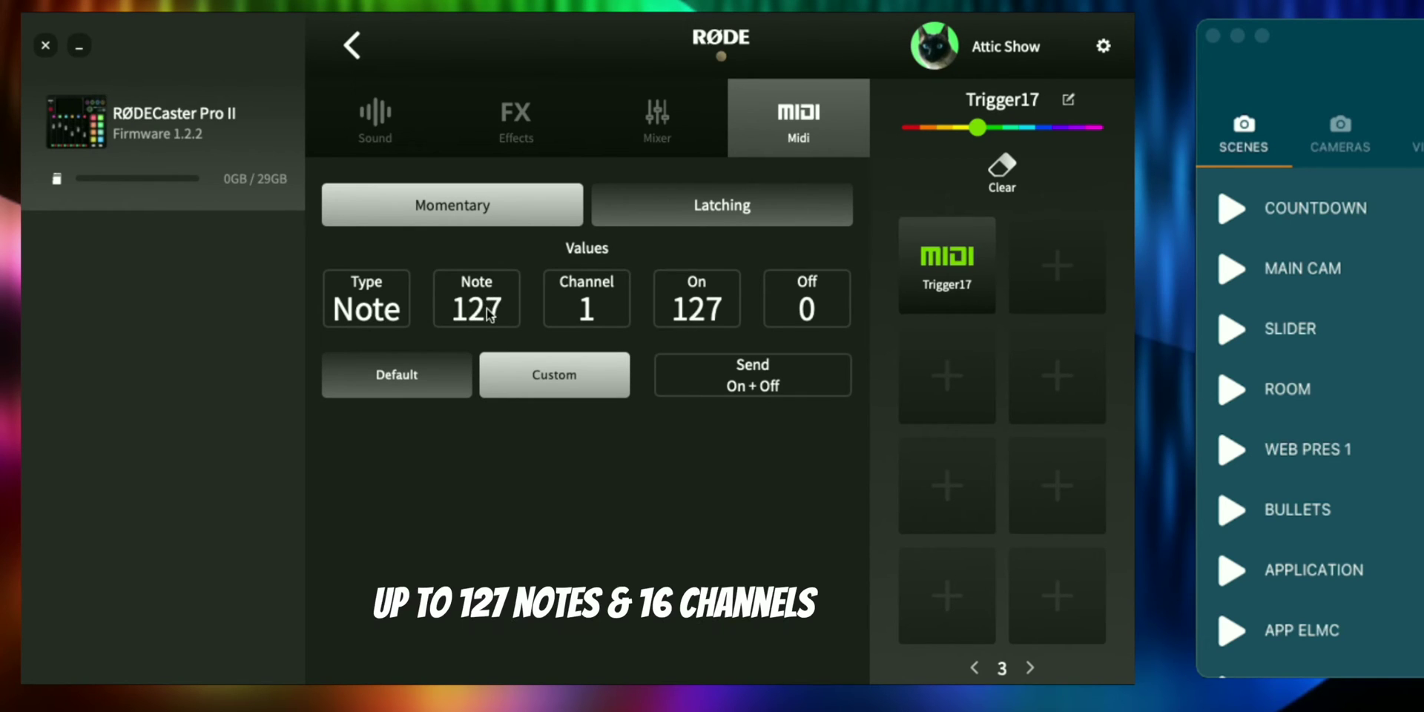
scroll(488, 313, down, 20)
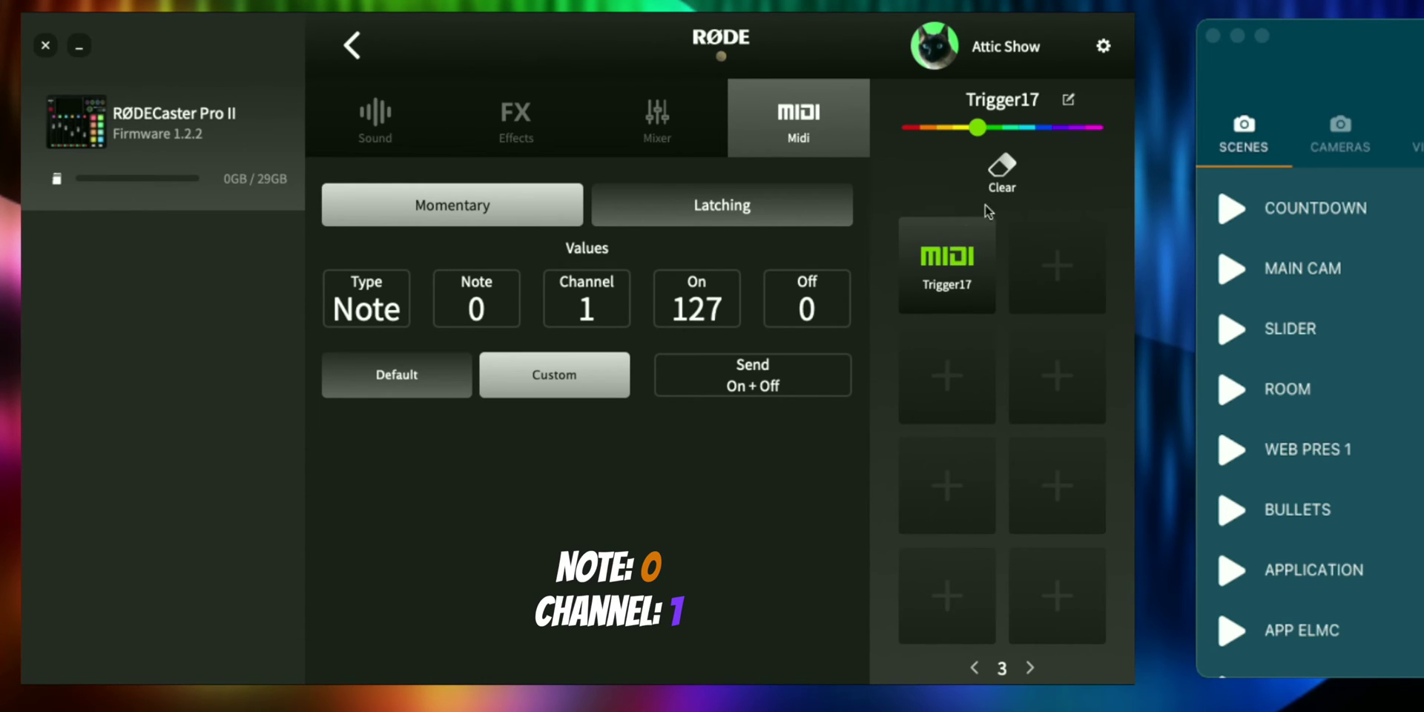
double_click(1014, 104)
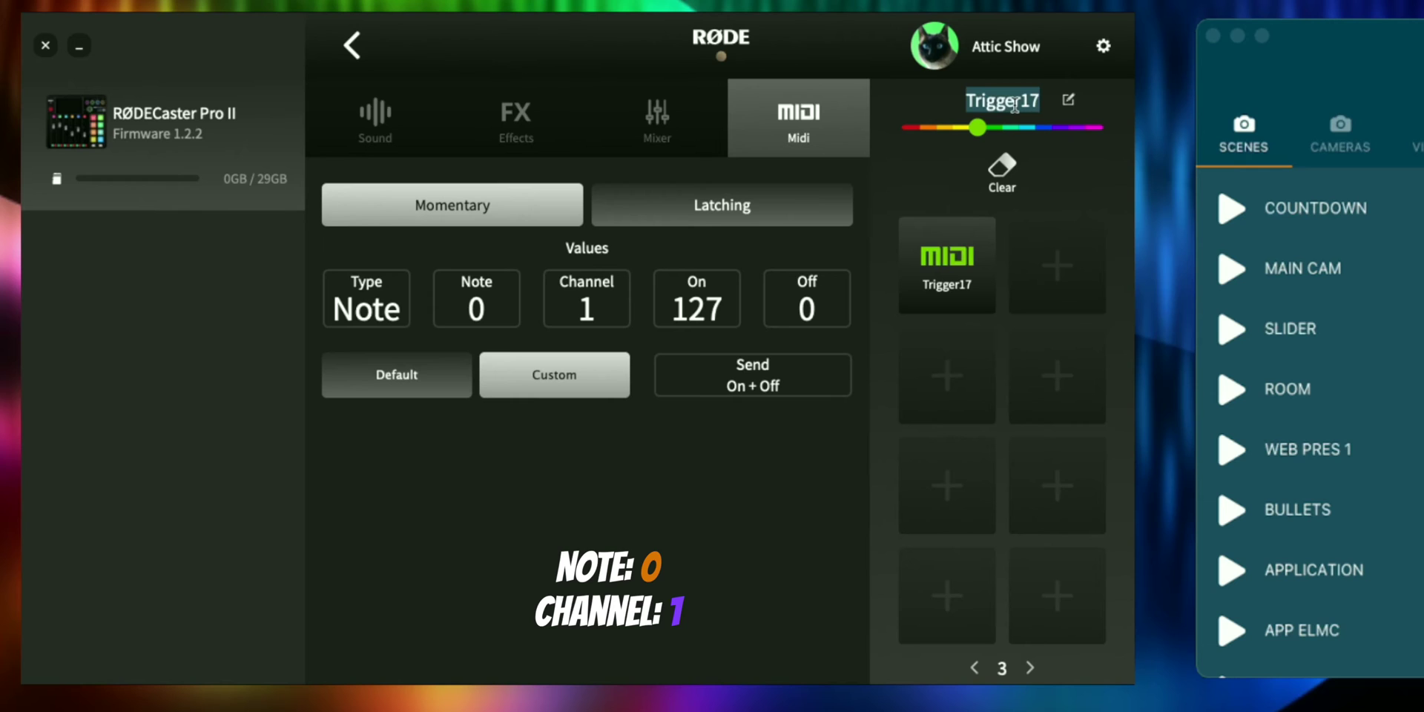
Step: Rename the pad COUNT and colour it yellow
text(COUNT)
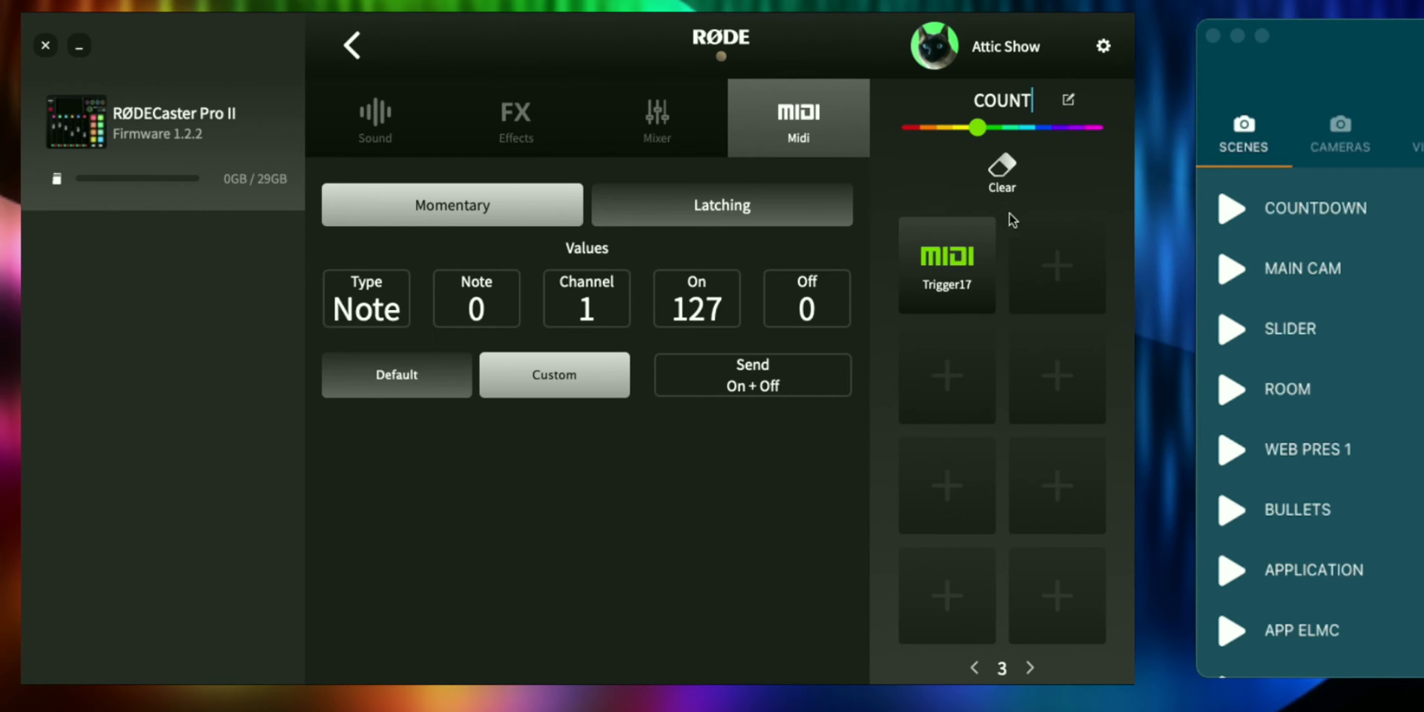
drag(977, 127, 947, 129)
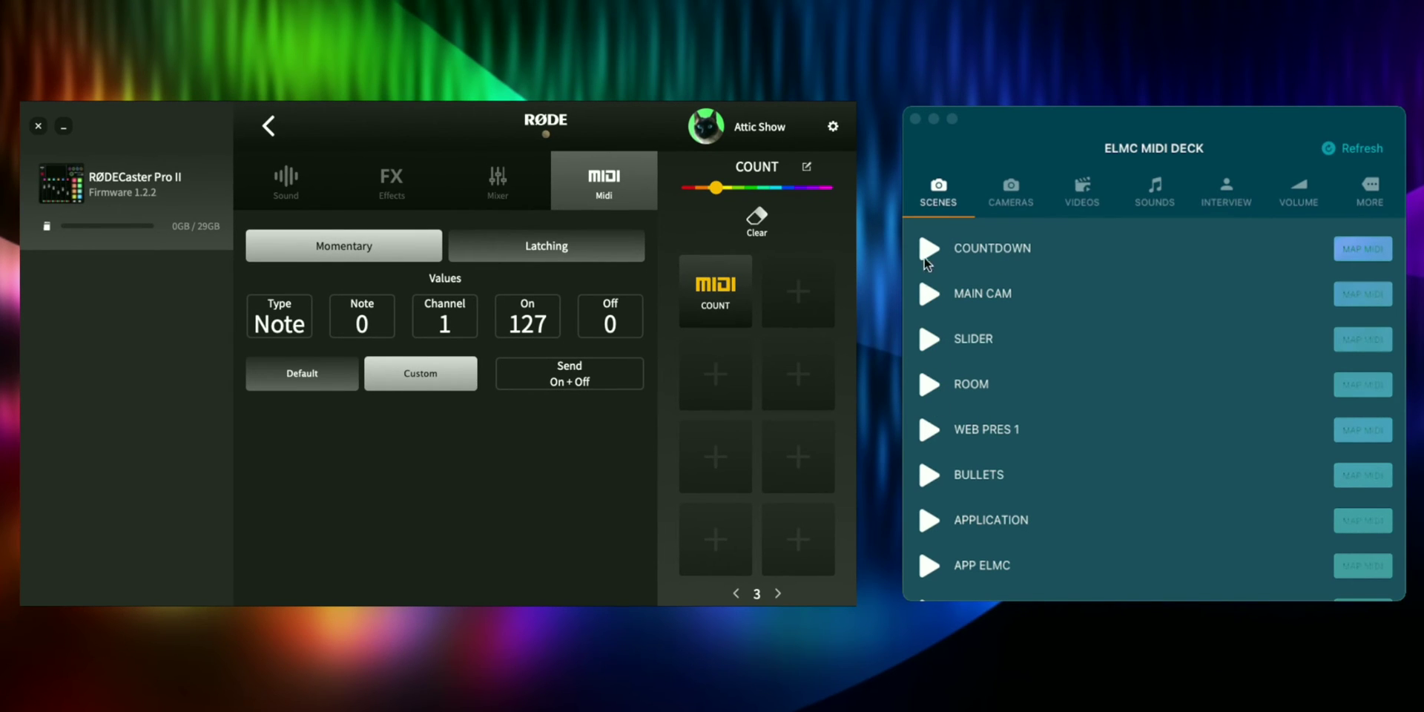
Step: Bring ELMC MIDI Deck forward with COUNTDOWN at the top of its Scenes list
click(928, 297)
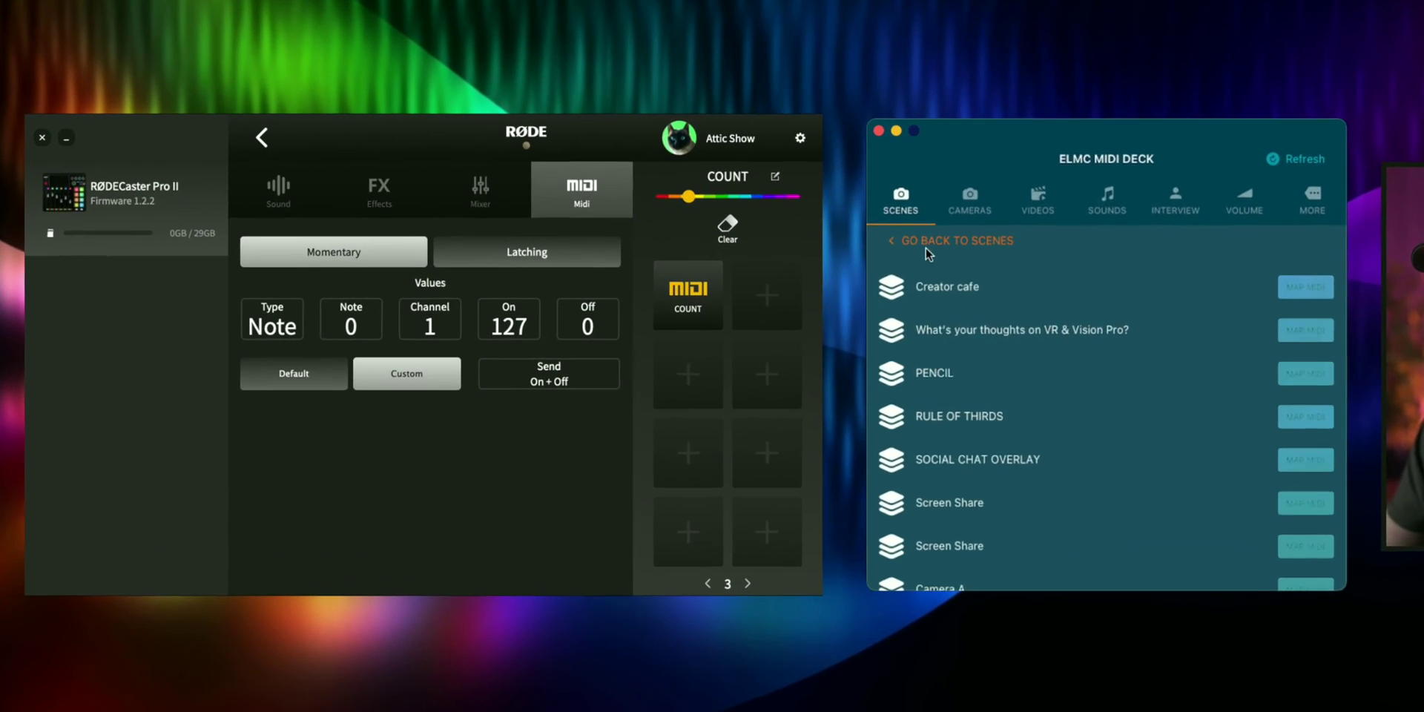
click(775, 260)
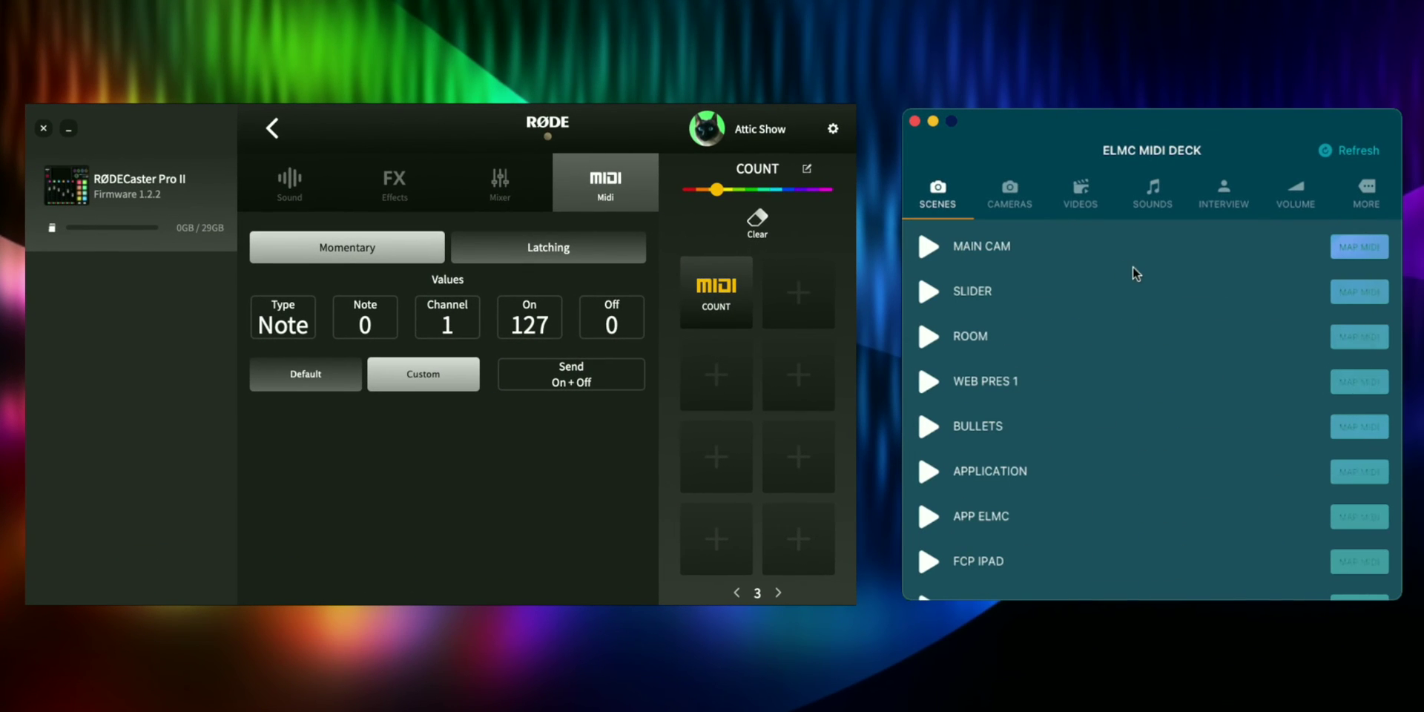
scroll(1038, 261, down, 1)
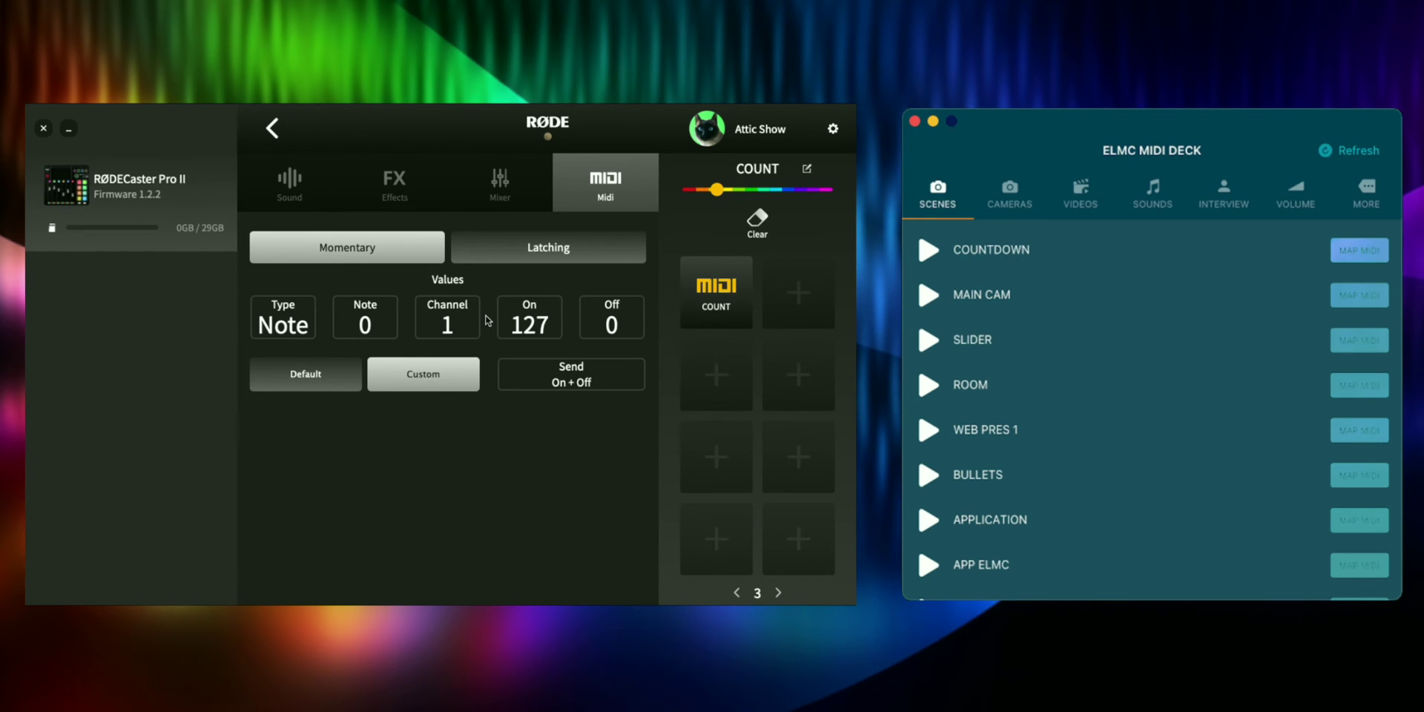
Step: Map COUNTDOWN to Note On, note 0 (C-2), CH 1, and add a second pad
click(1346, 251)
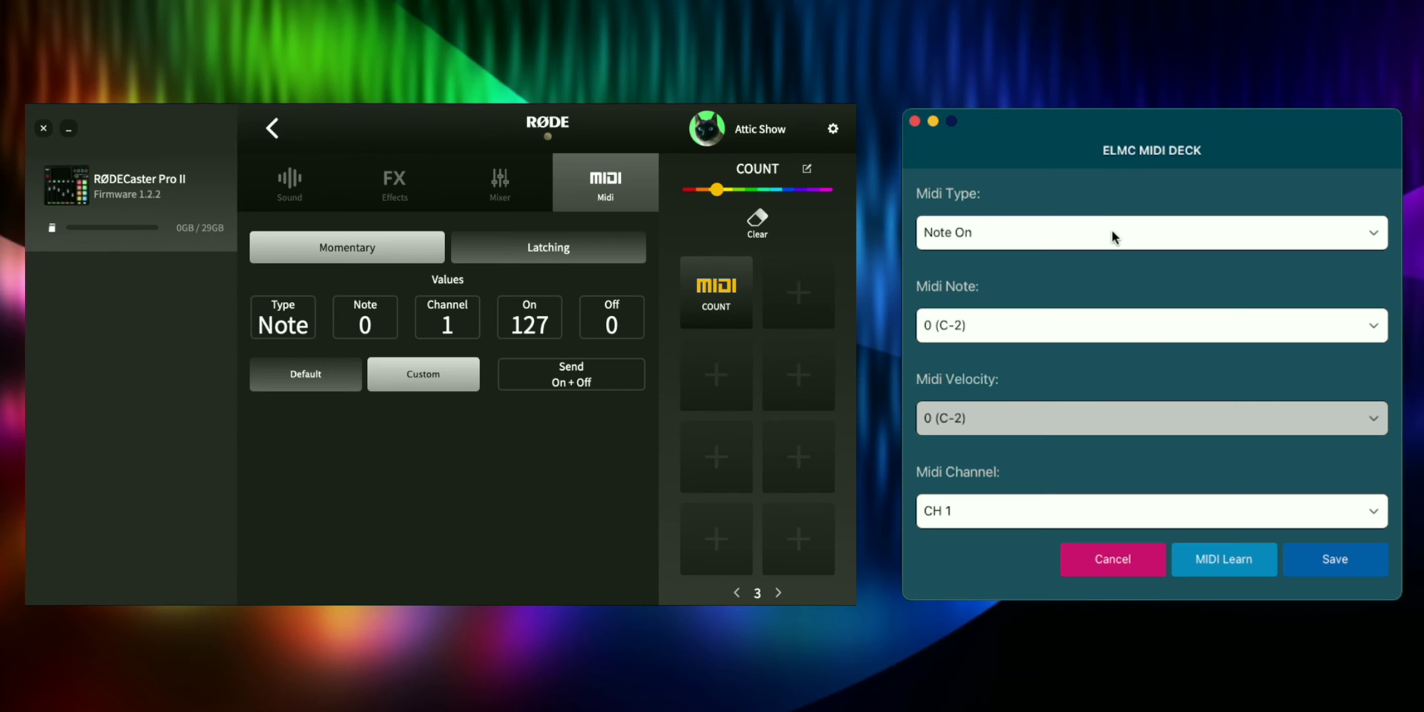
click(1021, 235)
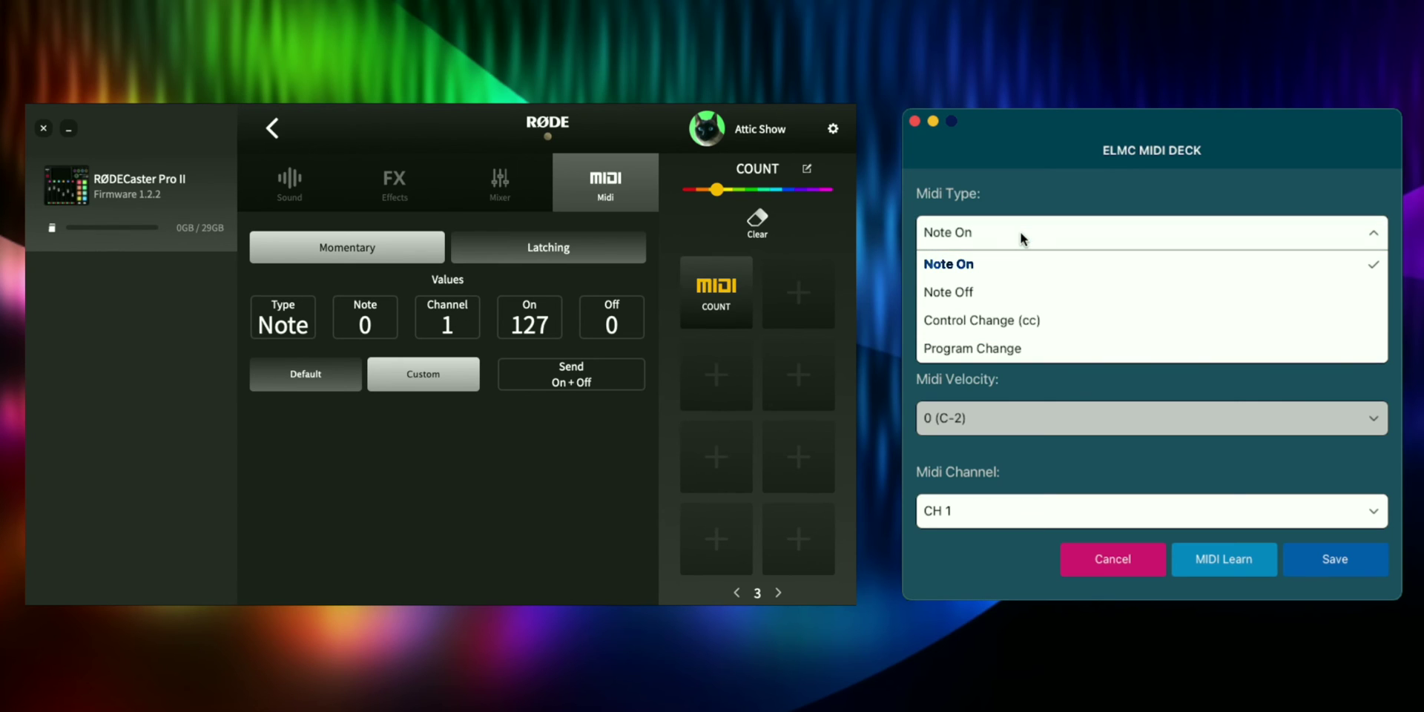
click(972, 234)
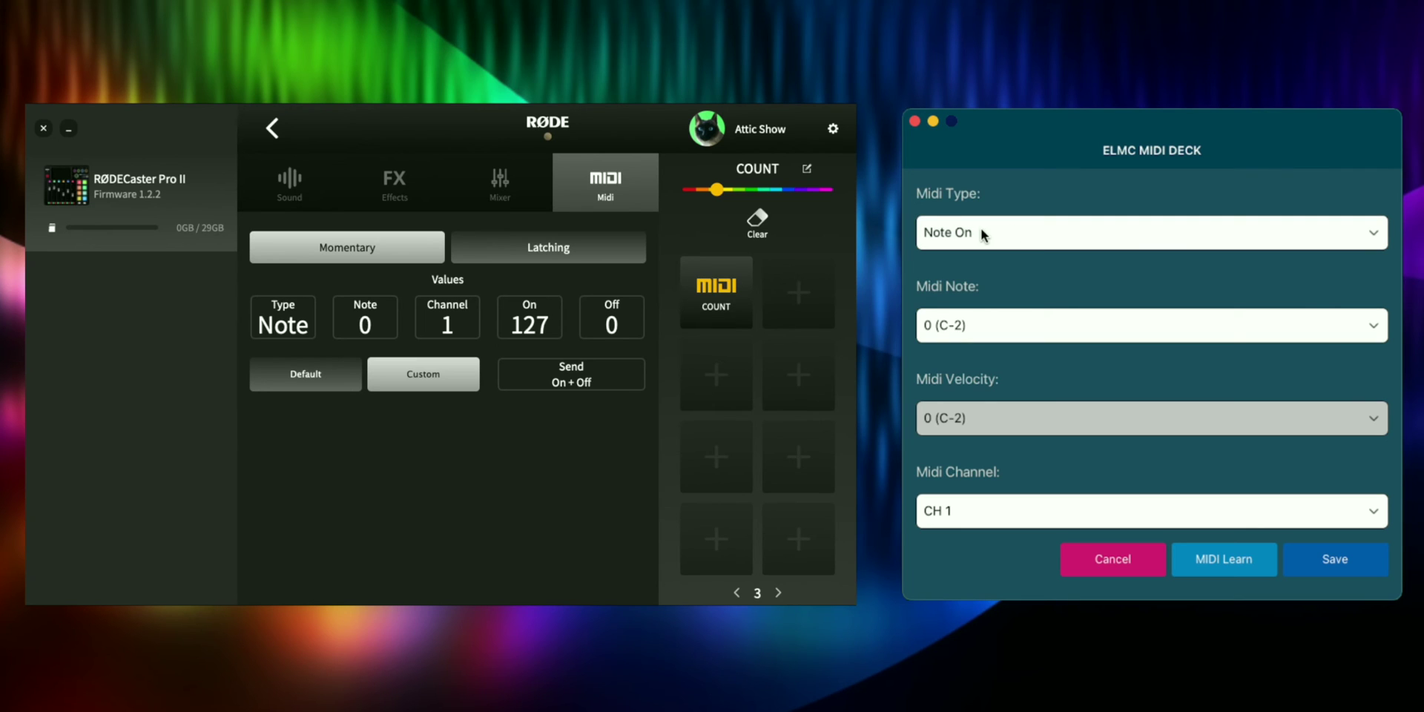
click(1038, 323)
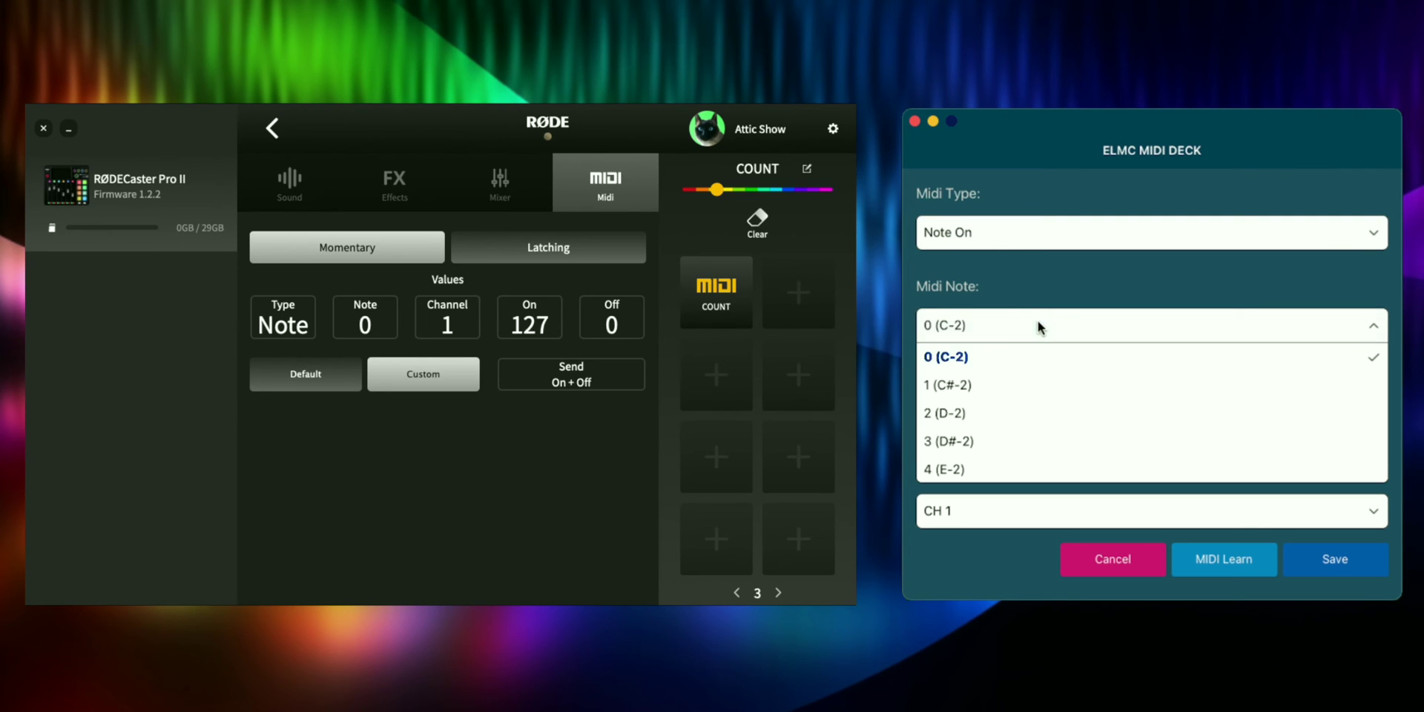
click(966, 360)
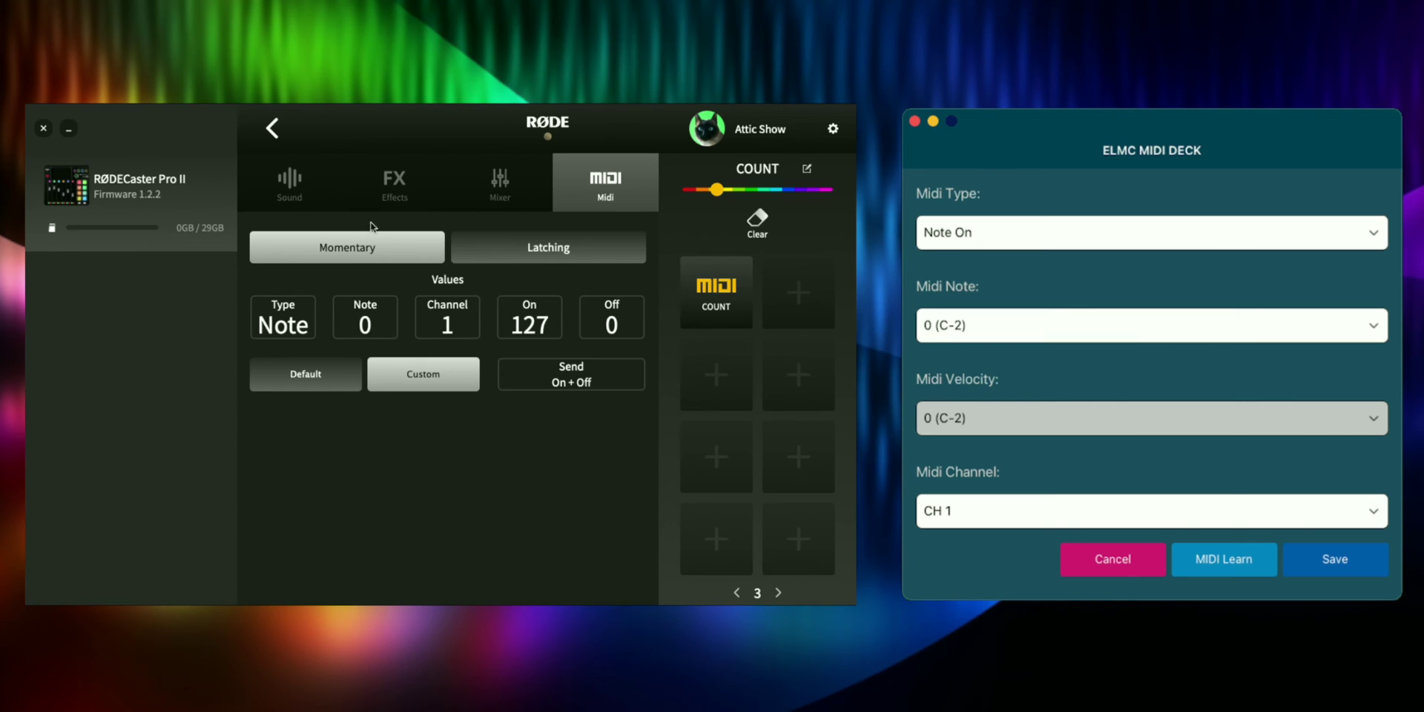
click(1049, 519)
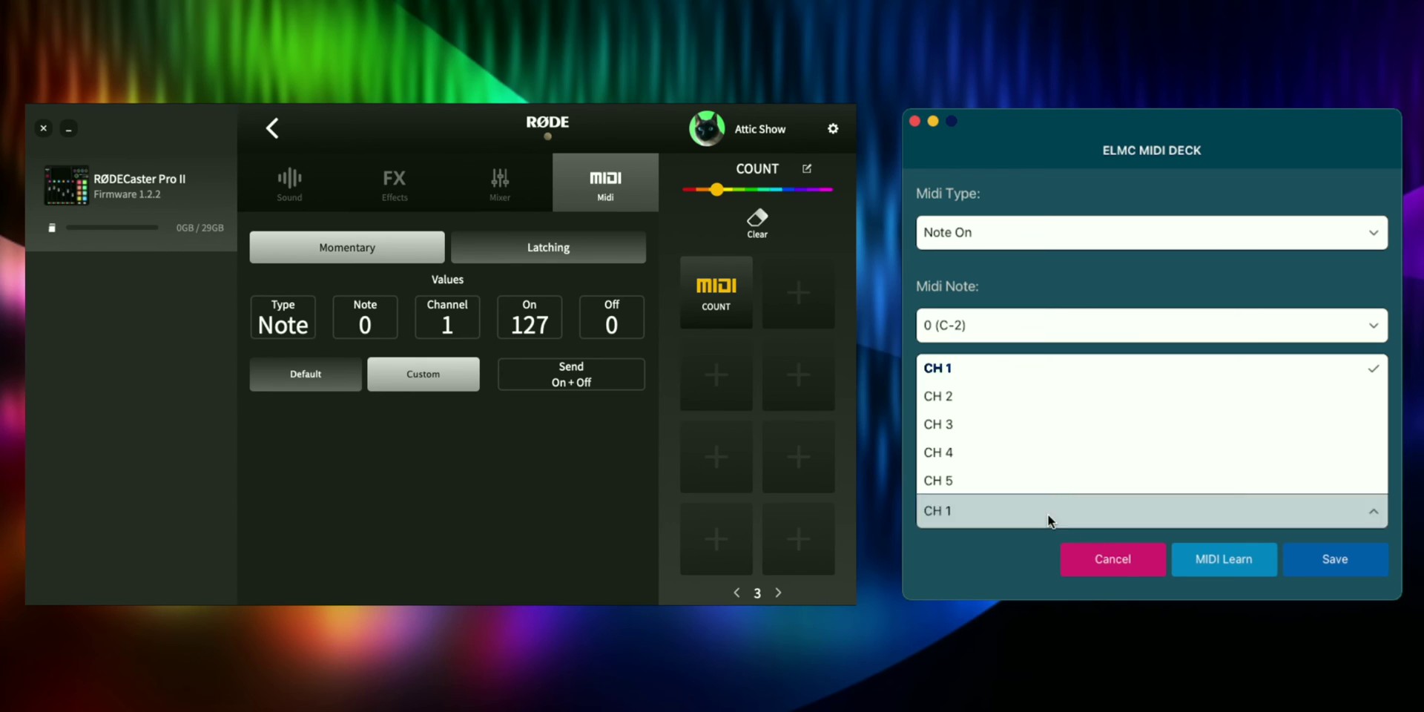
click(1012, 372)
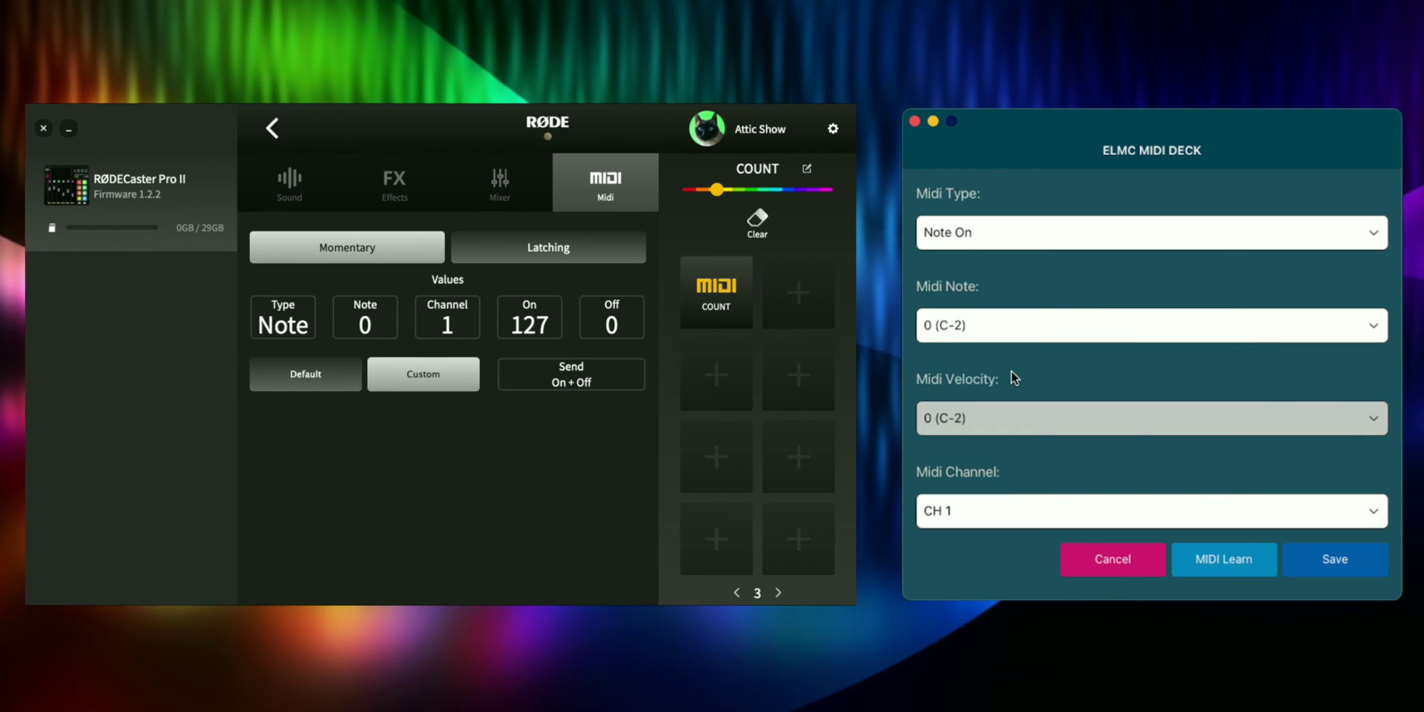
click(1339, 562)
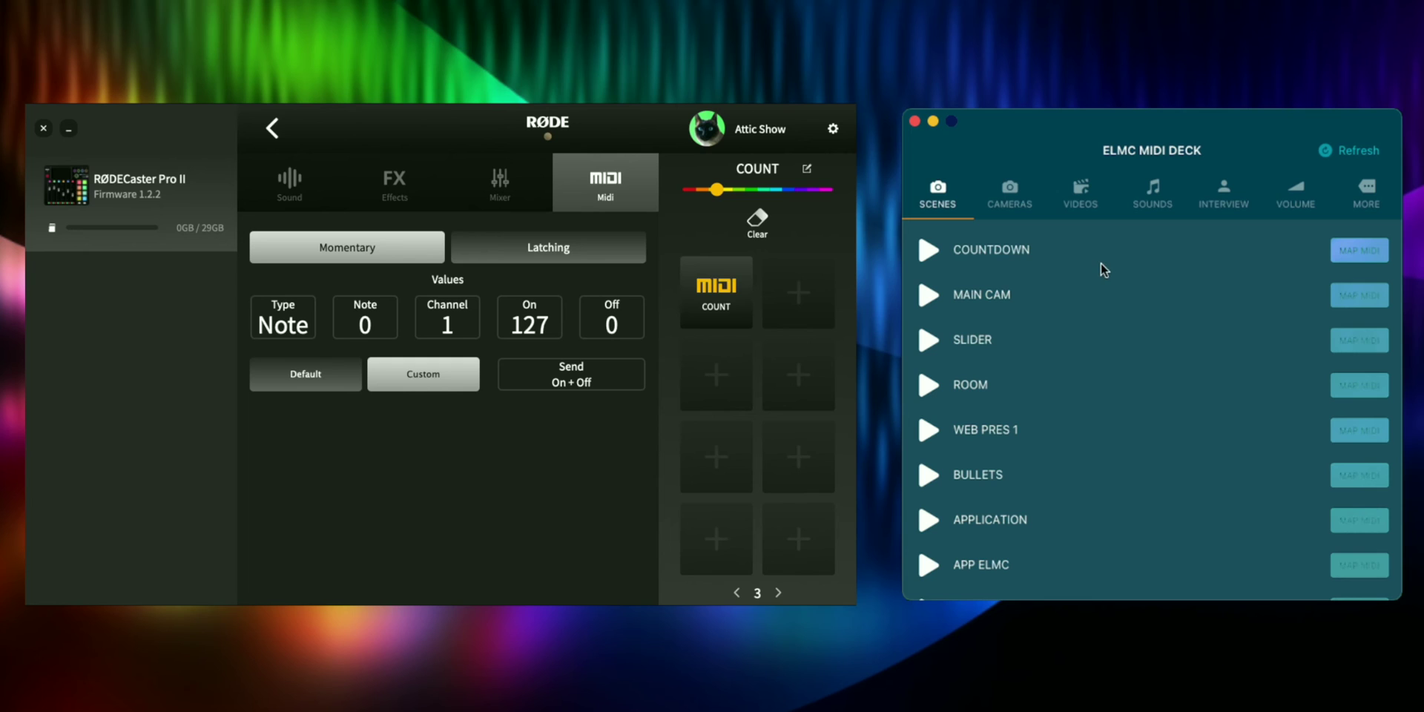
click(796, 298)
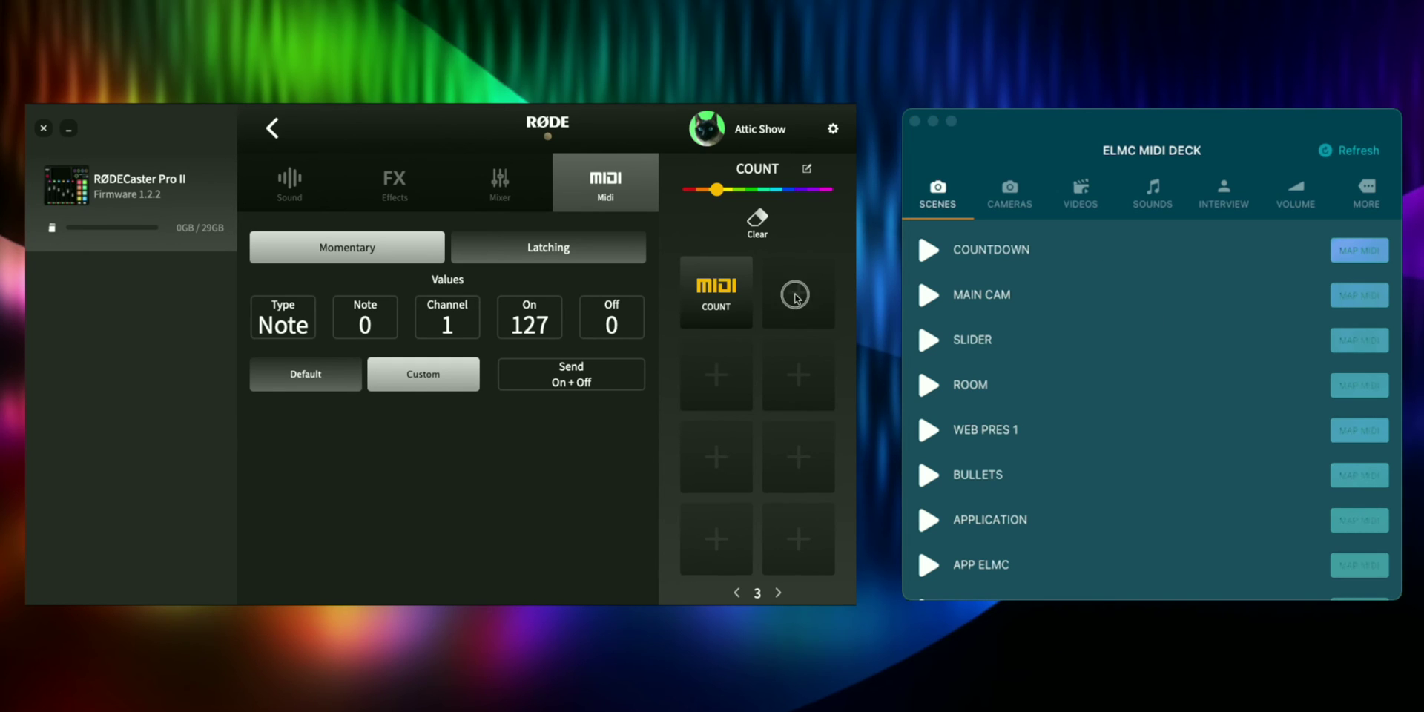
Step: Make the empty pad a momentary custom MIDI pad sending Note 1
click(612, 185)
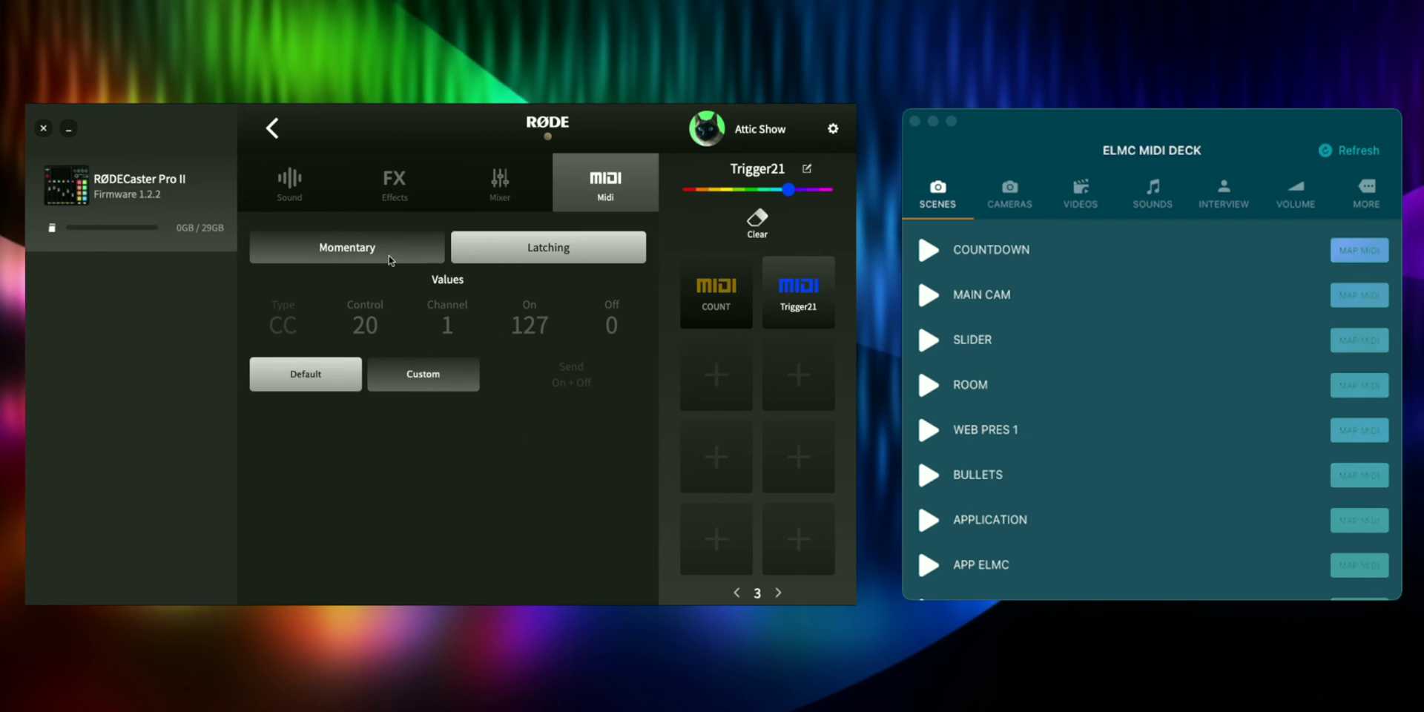
click(374, 252)
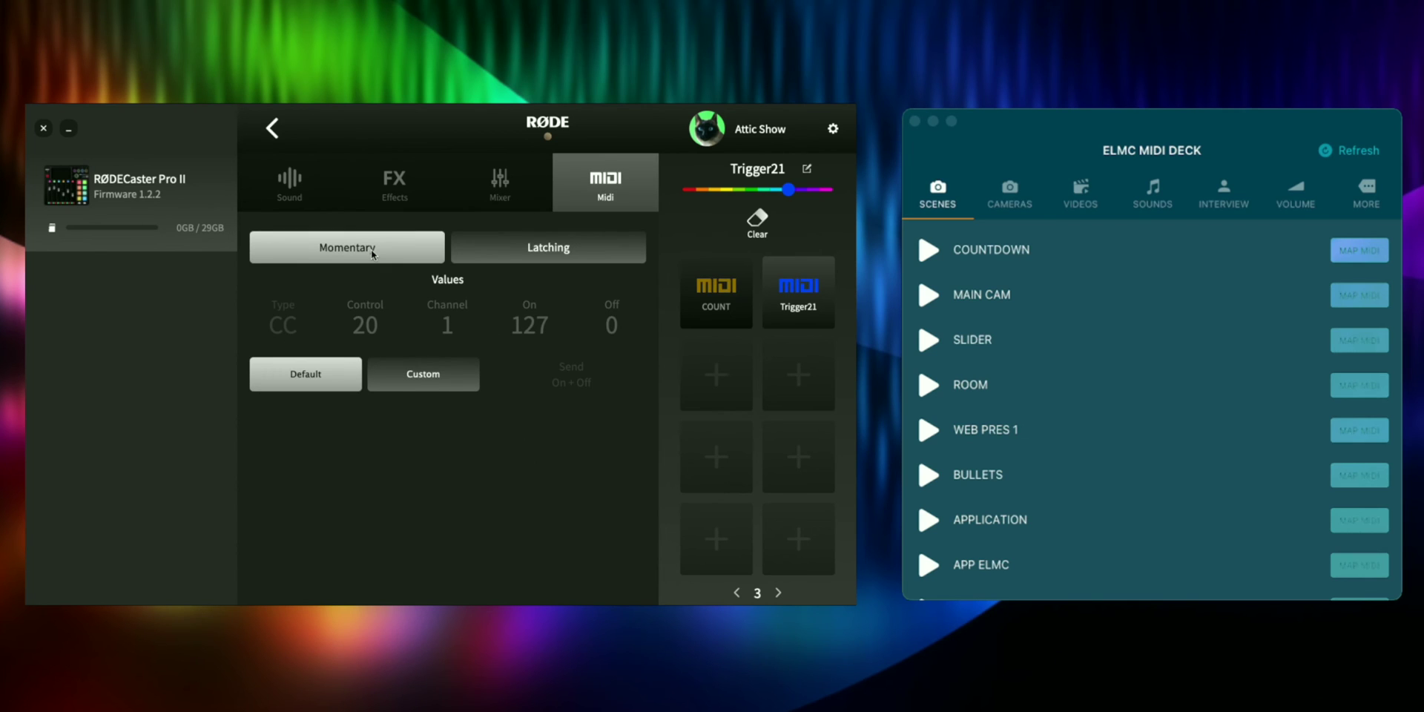
click(419, 384)
click(287, 328)
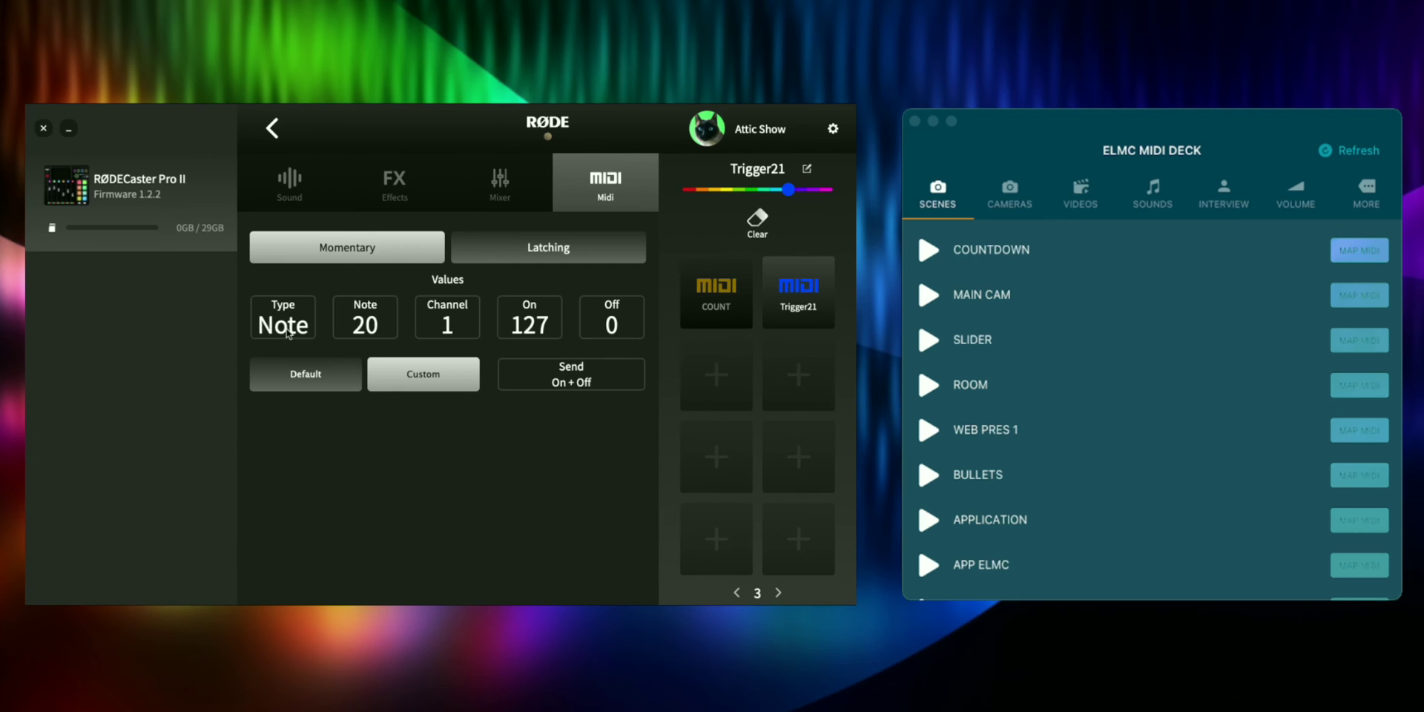
click(356, 326)
key(BackSpace)
key(BackSpace)
click(366, 324)
text(1)
key(Return)
Step: Rename the Trigger21 pad to 'MAIN'
double_click(768, 172)
text(MAIN)
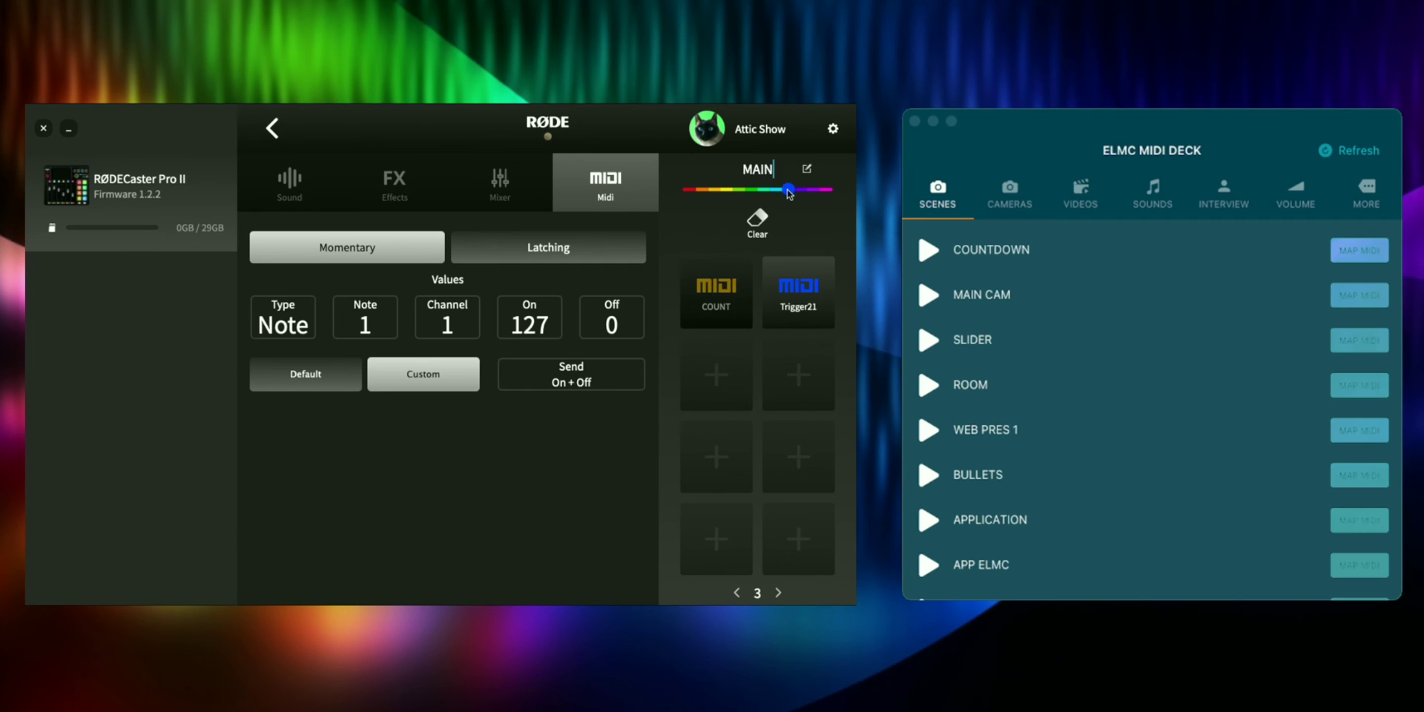
click(788, 192)
Step: Map the MAIN CAM scene to Note On, note 1 (C#-2), channel CH 1, and save
click(1359, 295)
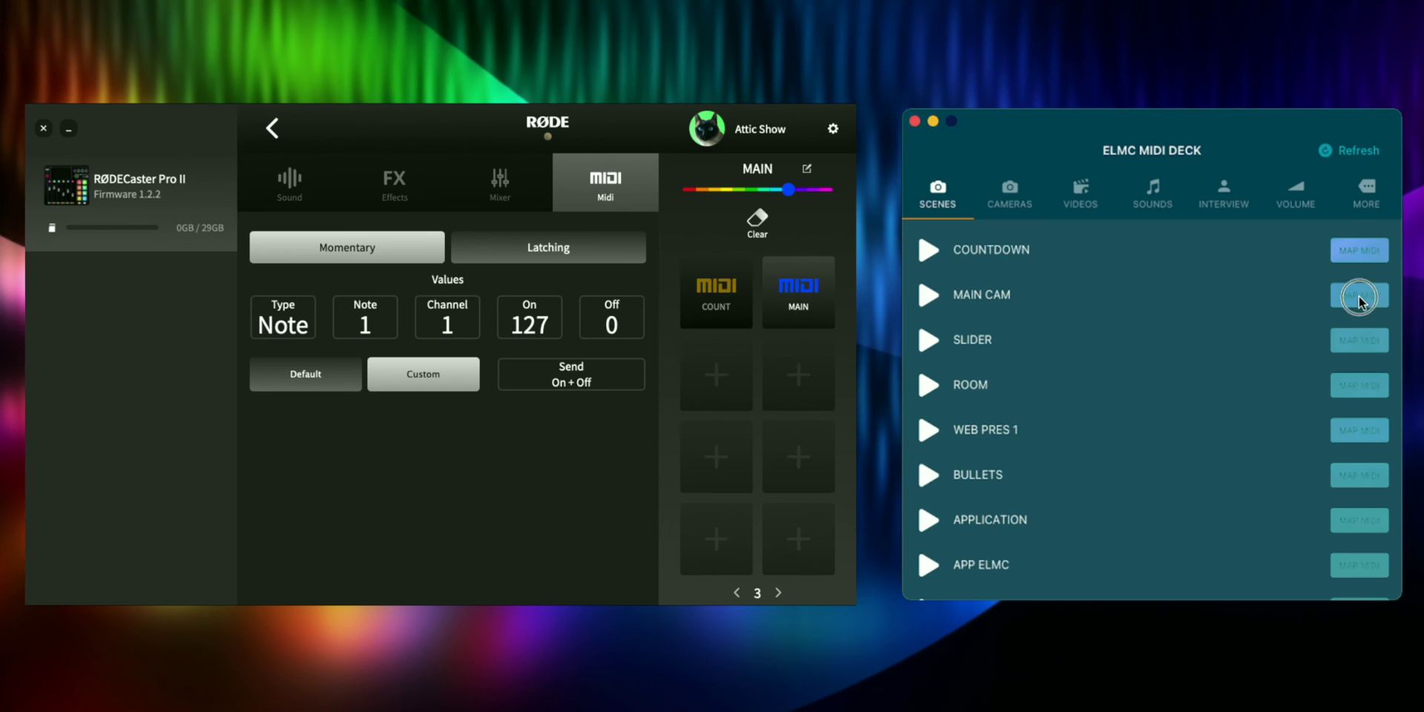
click(1361, 298)
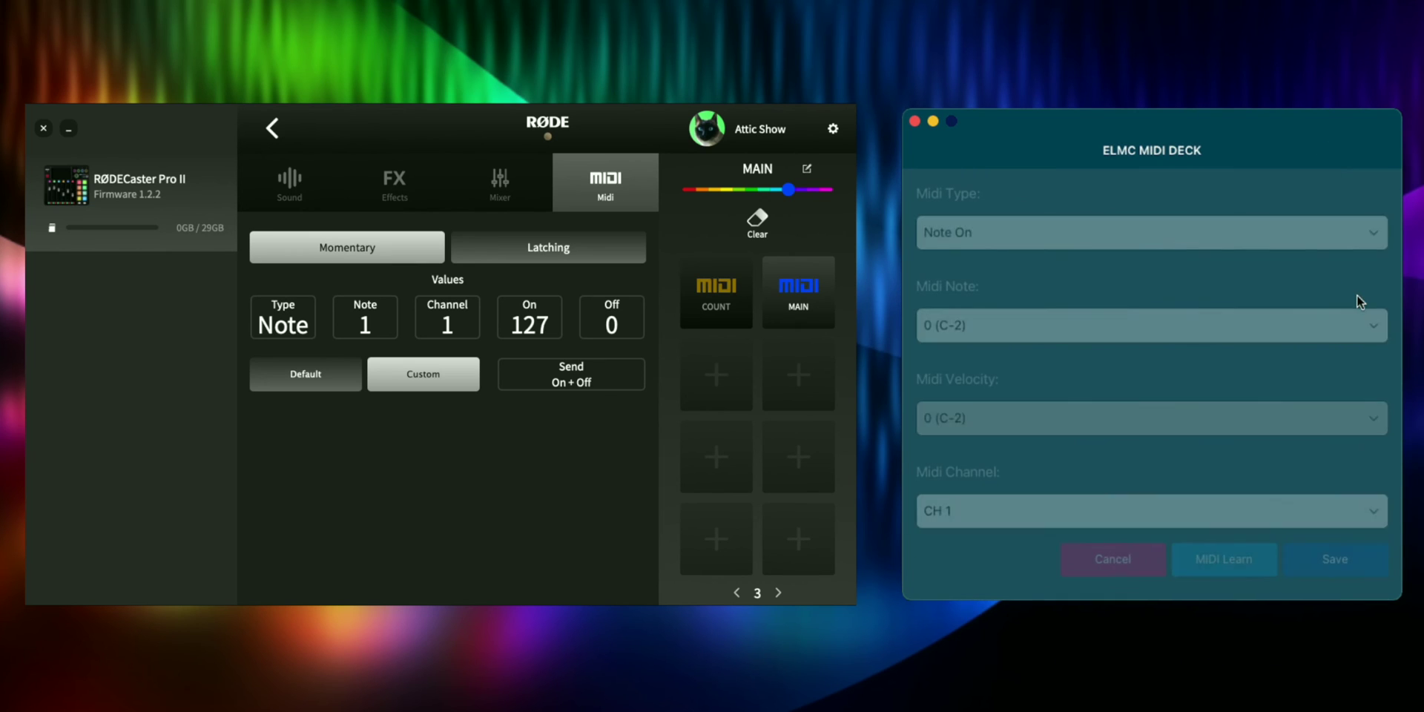
click(977, 232)
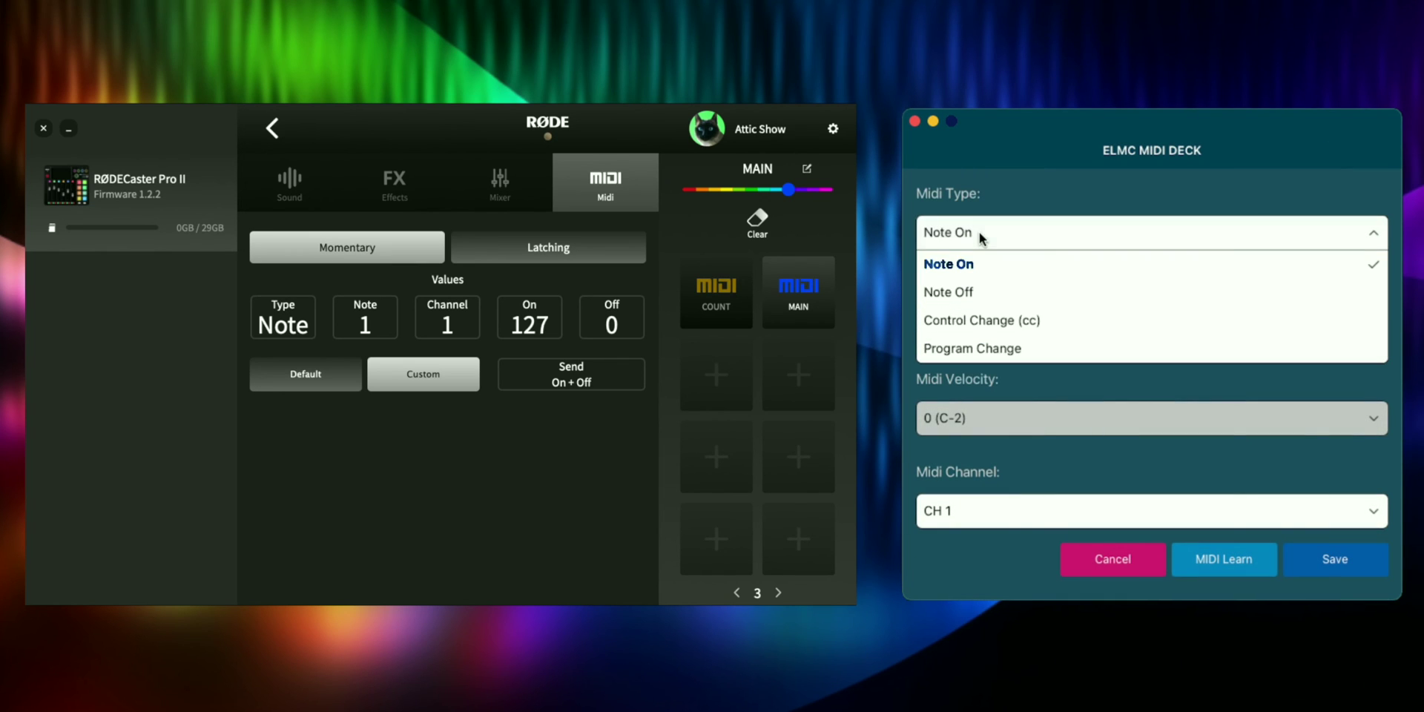
click(974, 263)
click(1012, 329)
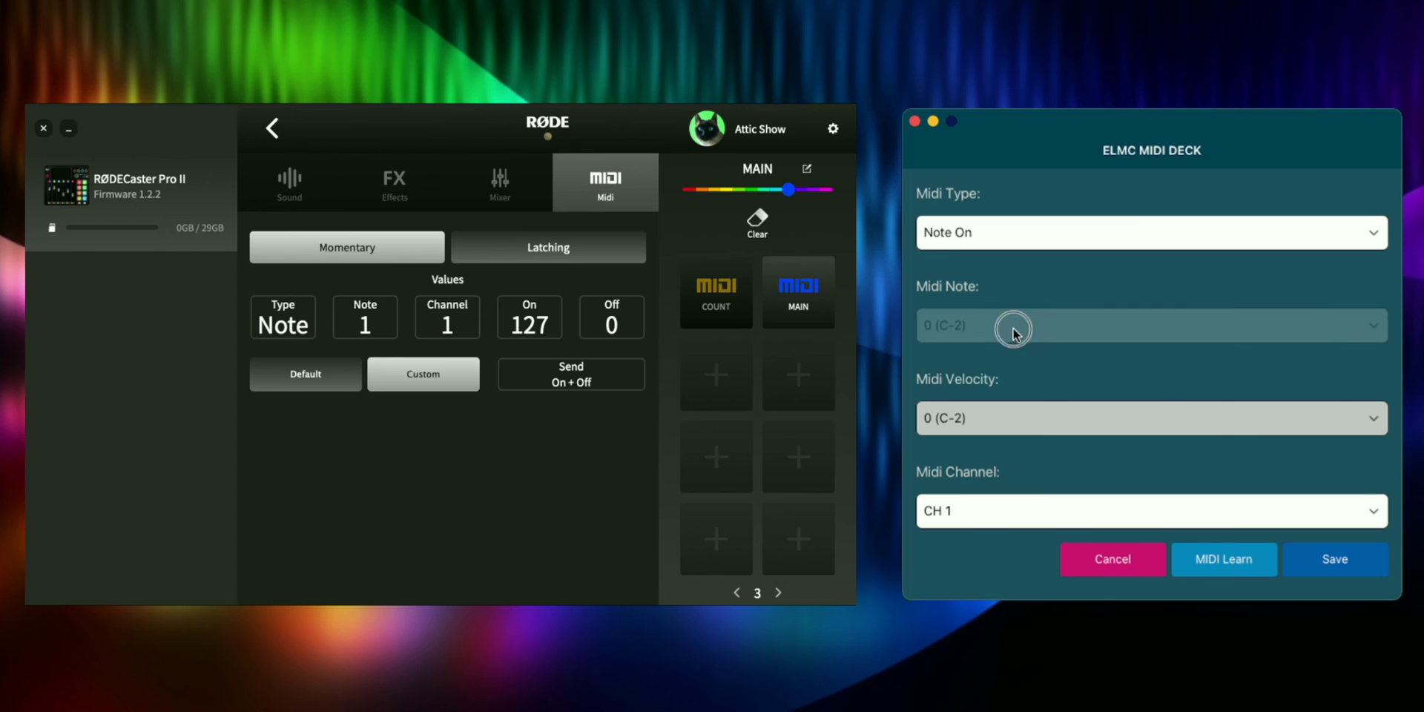
click(954, 387)
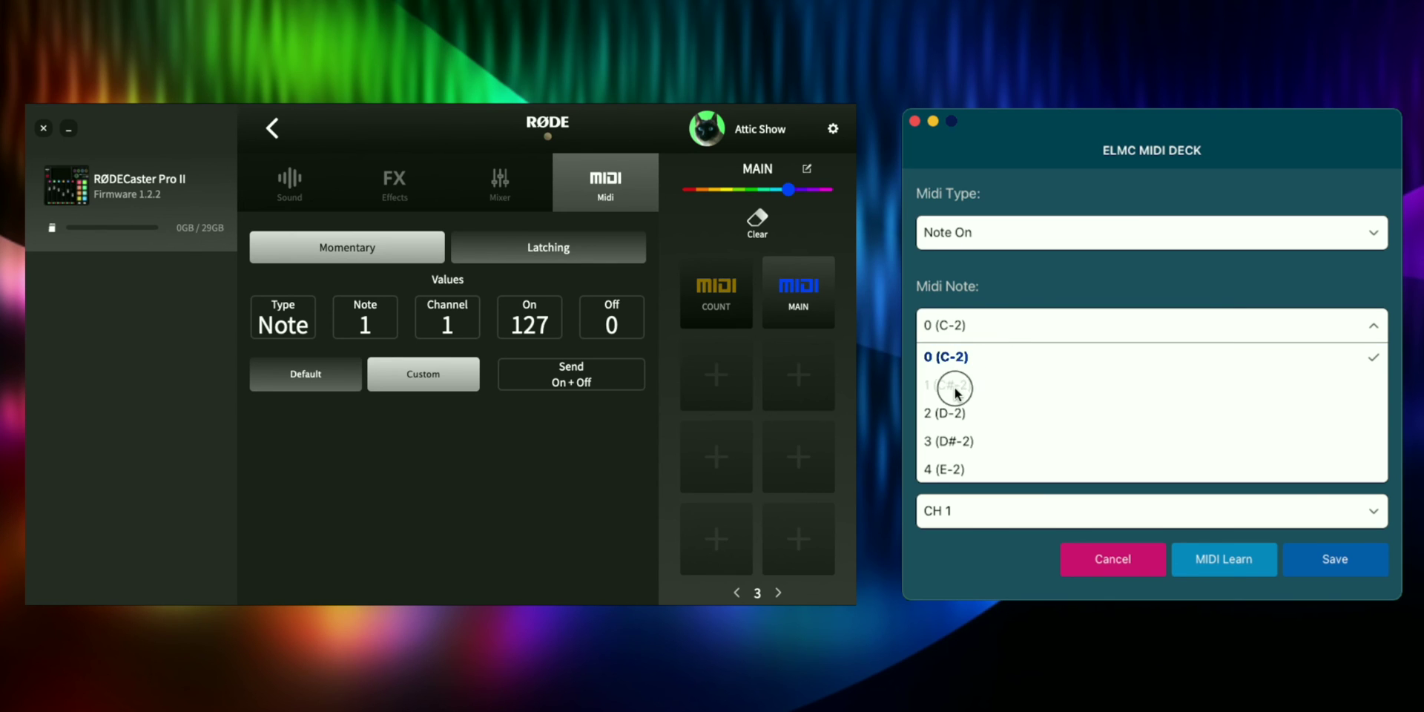
click(1003, 519)
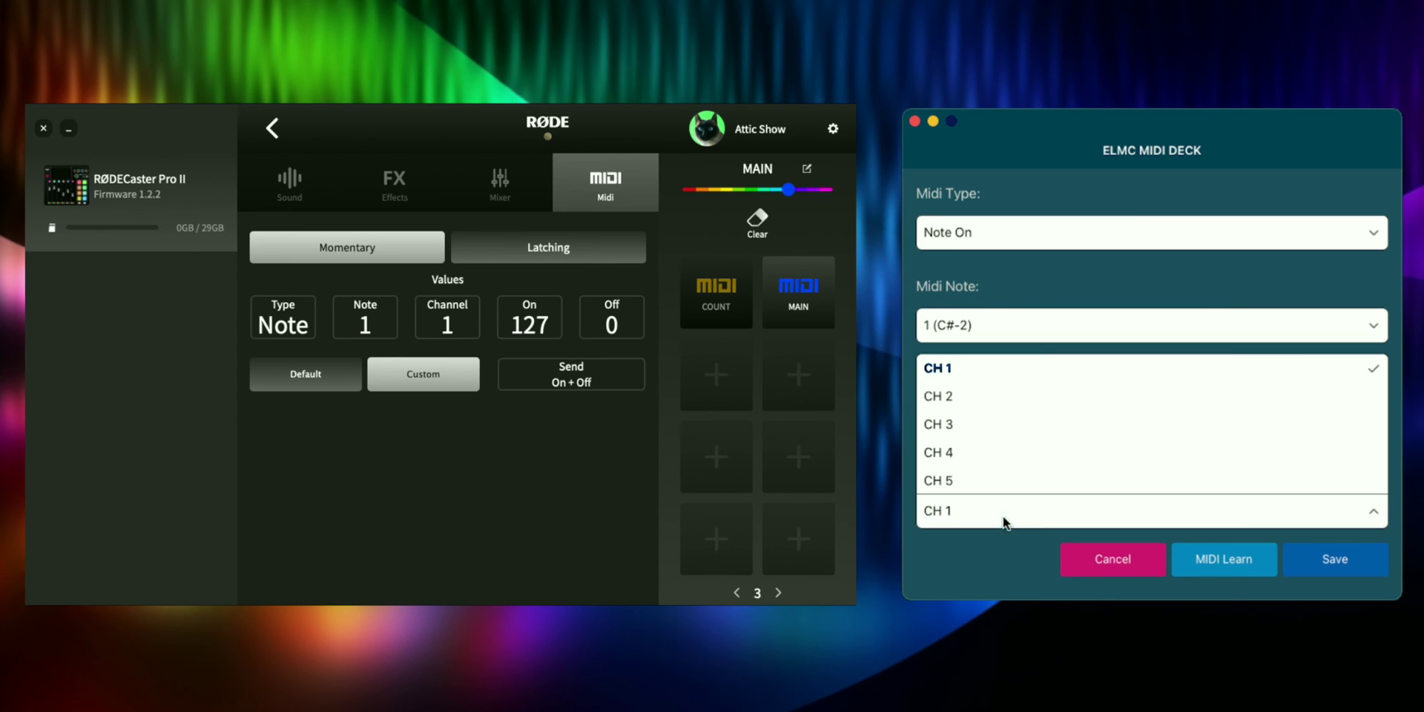
click(963, 367)
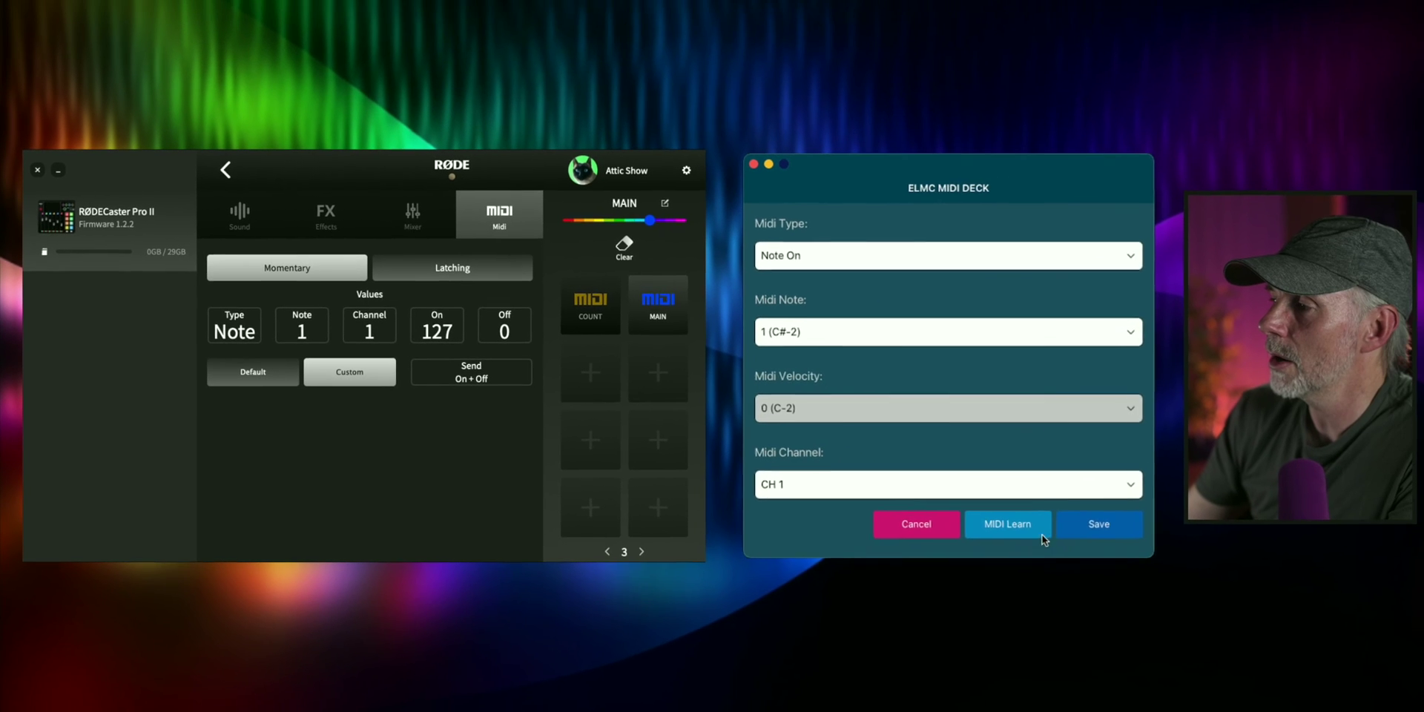
click(1187, 544)
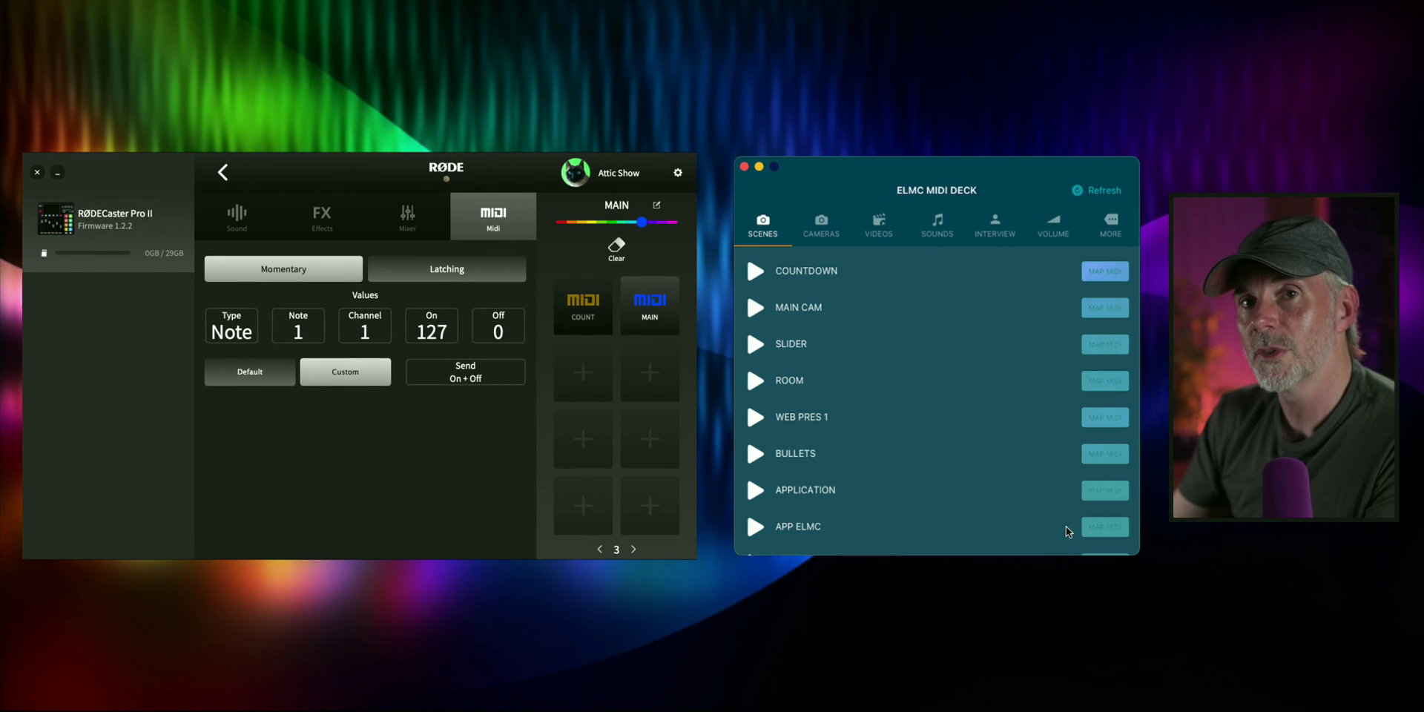